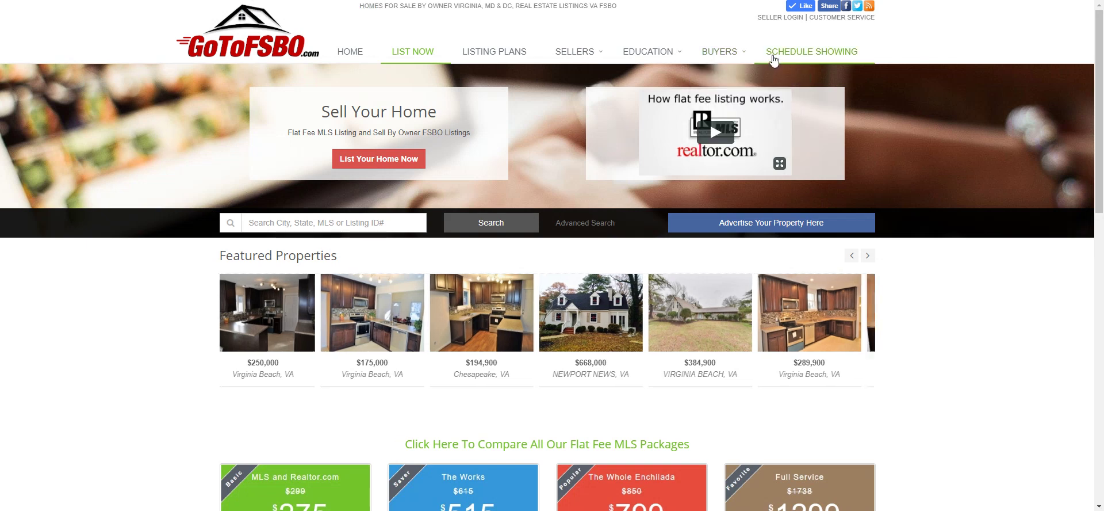
- Go to the seller login page using the SELLER LOGIN link at the top right
left_click(781, 22)
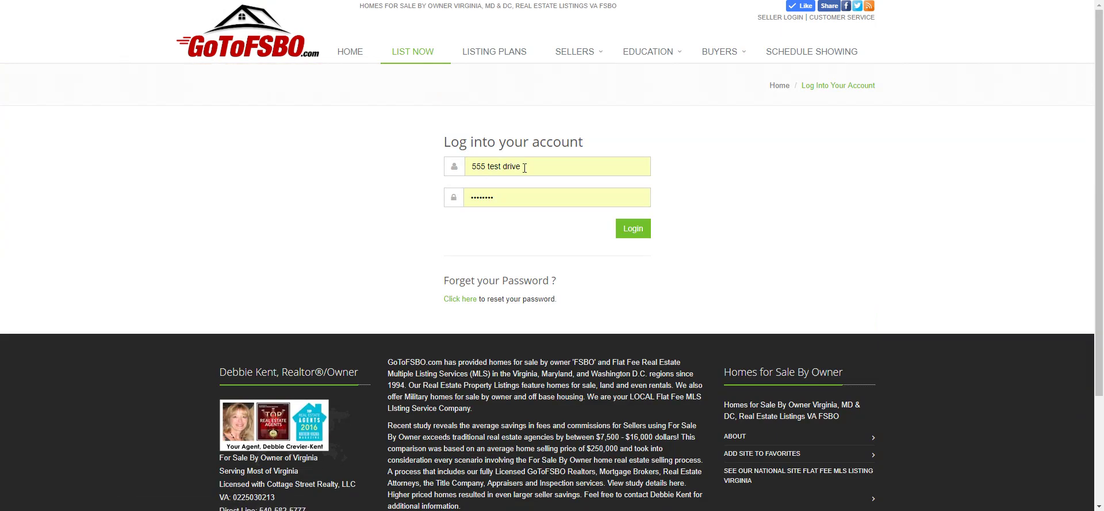
- Clear the browser's autofilled username and password fields
left_click(461, 167)
key("BackSpace")
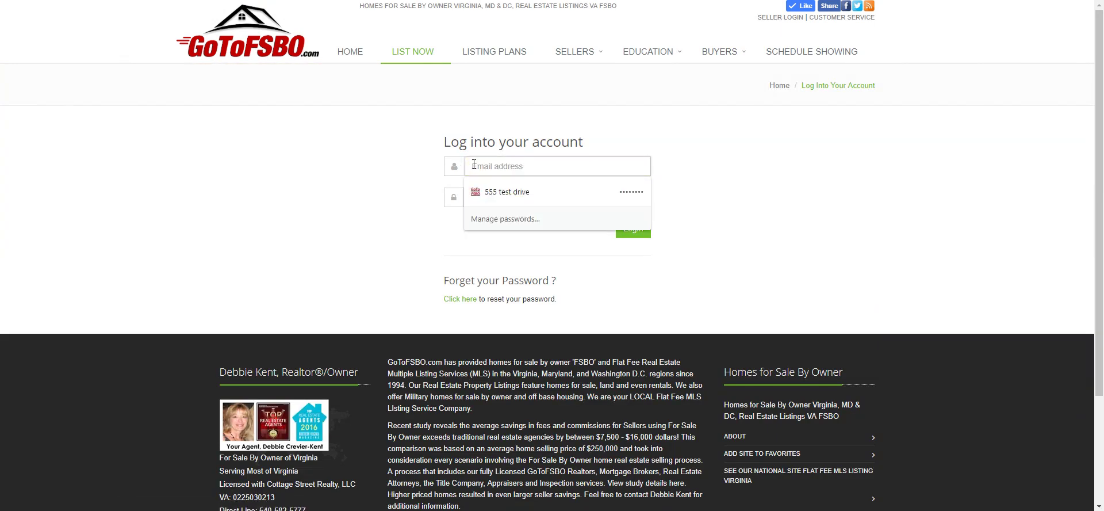
left_click(383, 172)
left_click(453, 199)
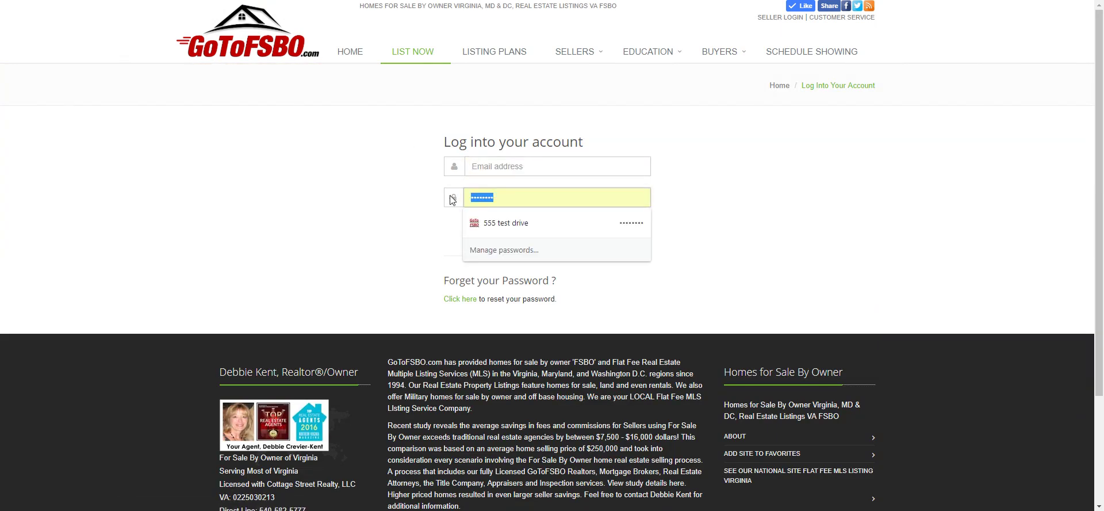
key("BackSpace")
- Enter the seller account's e-mail and password and log in
left_click(500, 166)
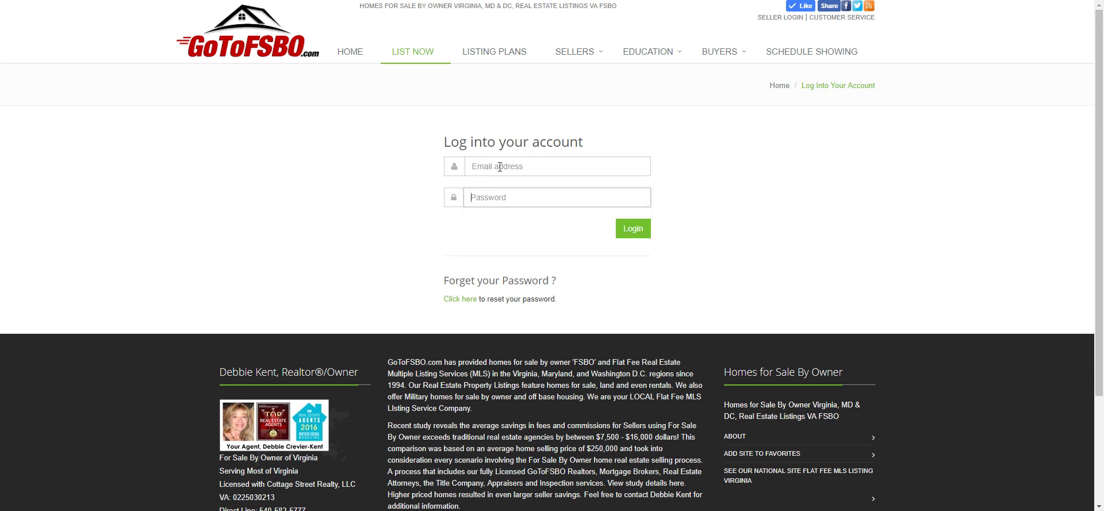
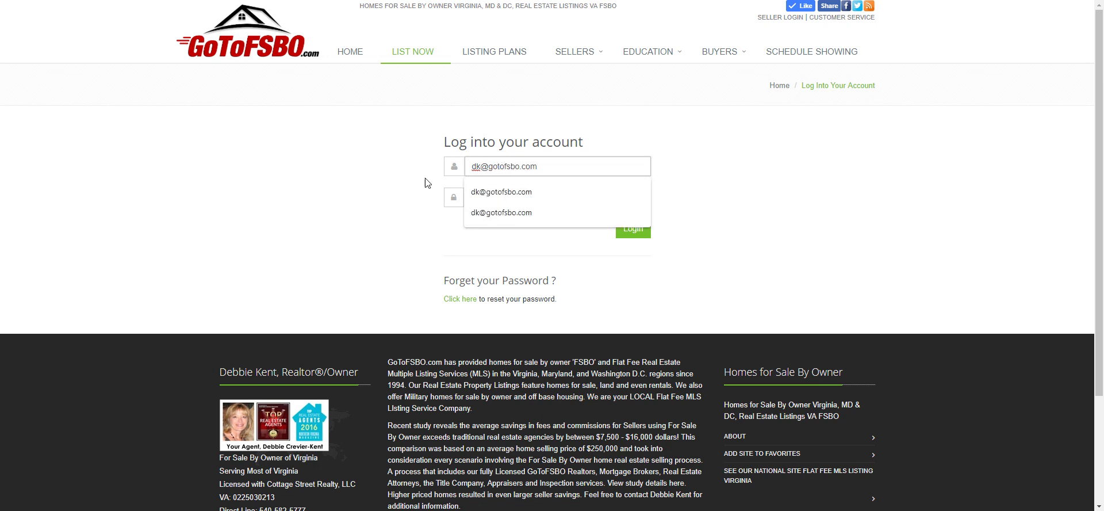
left_click(414, 193)
left_click(499, 202)
type("***")
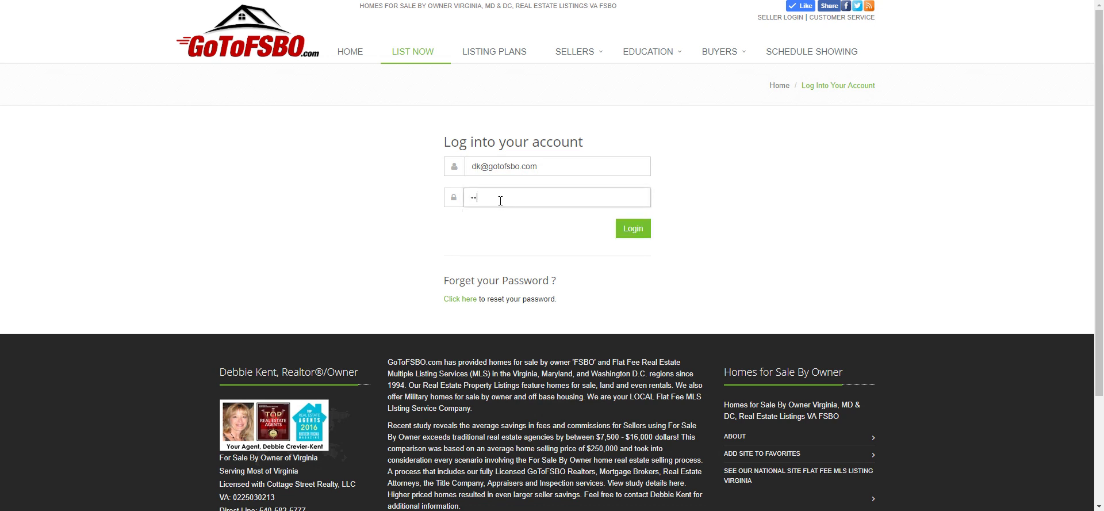
type("*")
left_click(643, 230)
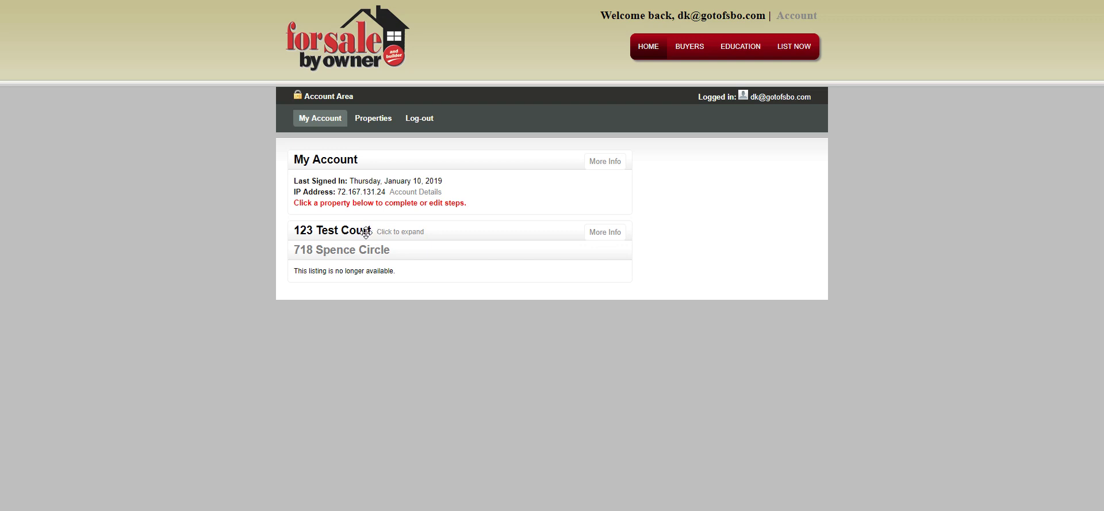
- Expand 123 Test Court's checklist and scroll down to its completed Steps 2–3
left_click(316, 232)
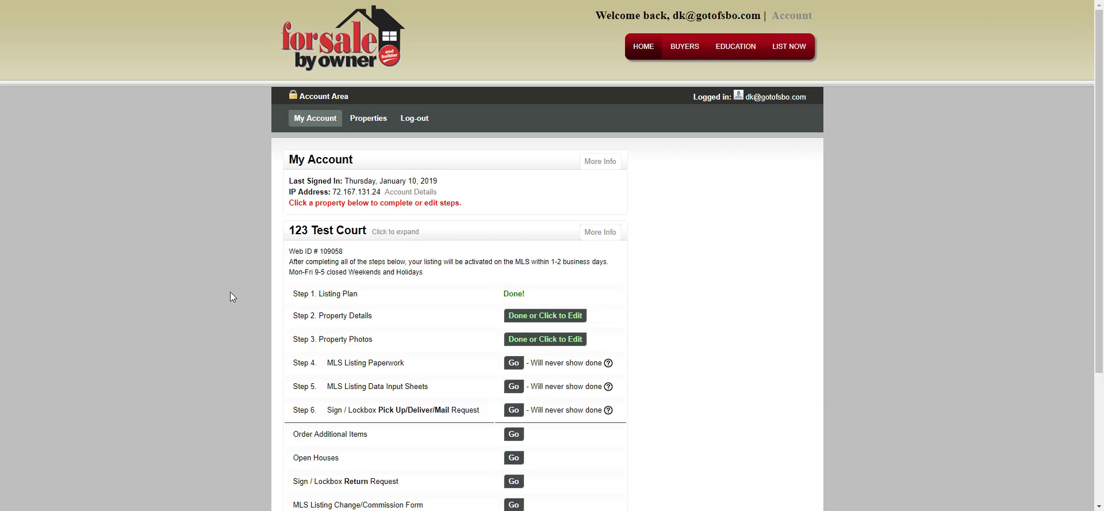
scroll(230, 297, "down", 1)
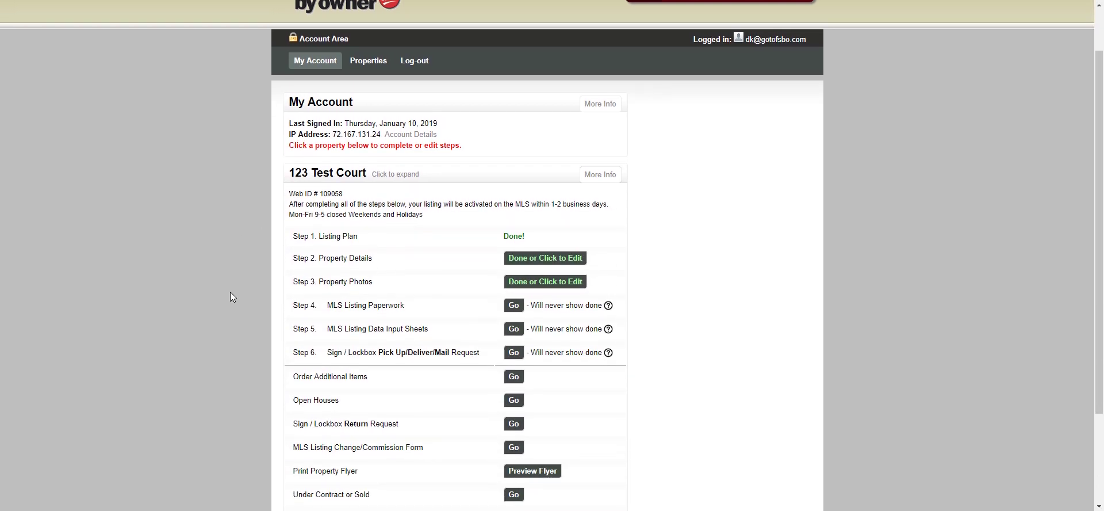
scroll(231, 293, "down", 1)
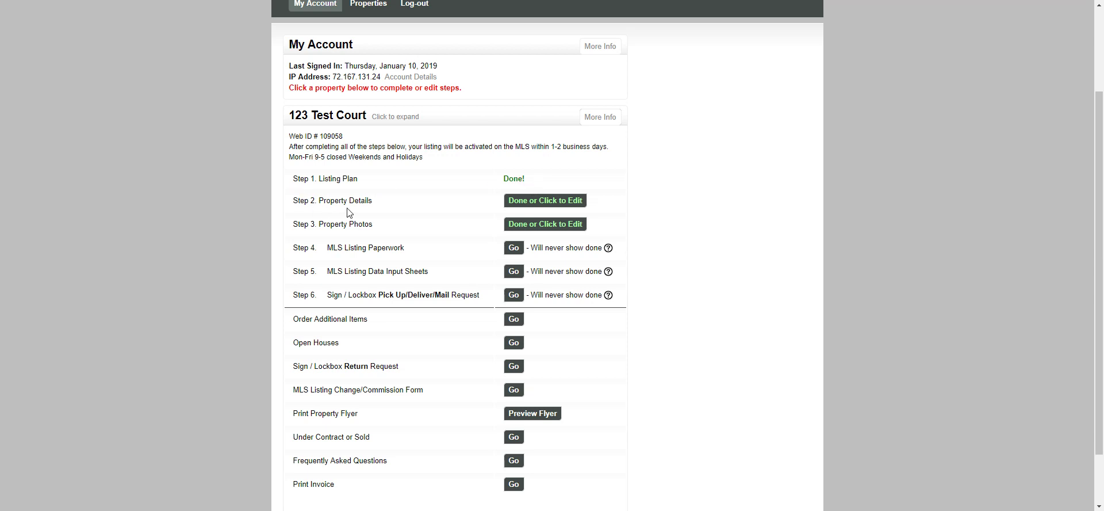
- Open Step 2 Property Details and review price 339000, Single Family, Split Level, 2300 sq ft
left_click(529, 203)
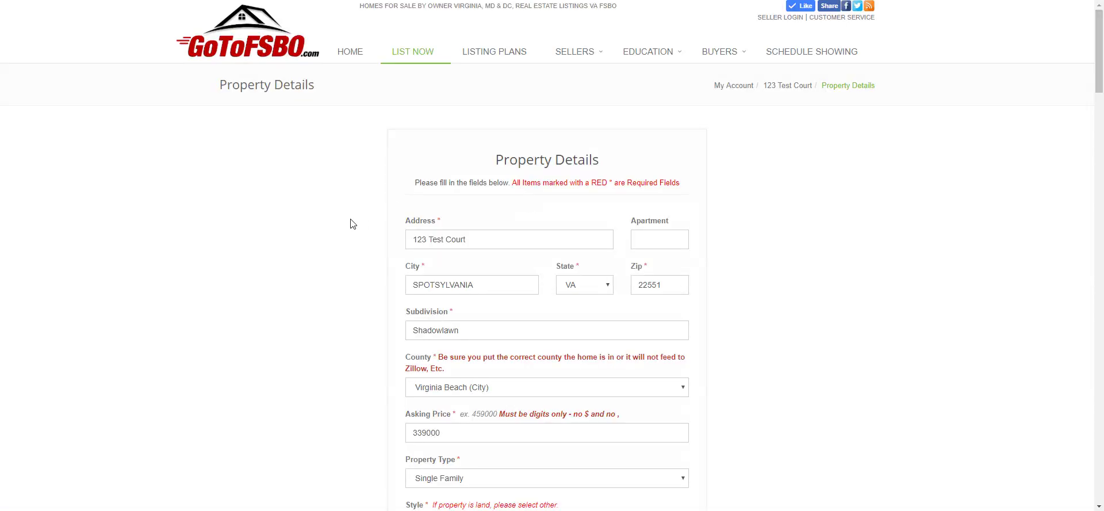
scroll(354, 277, "down", 1)
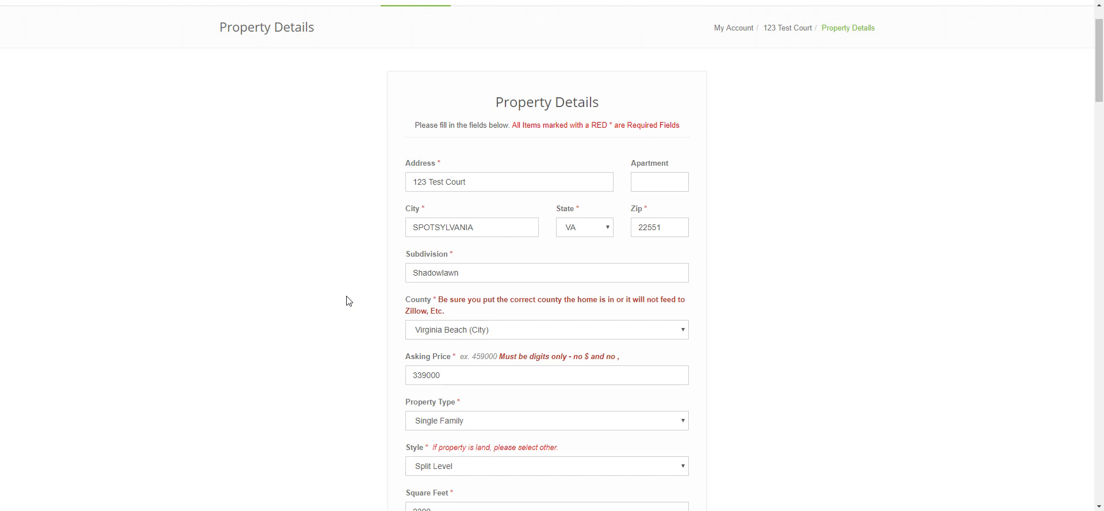
scroll(348, 299, "down", 1)
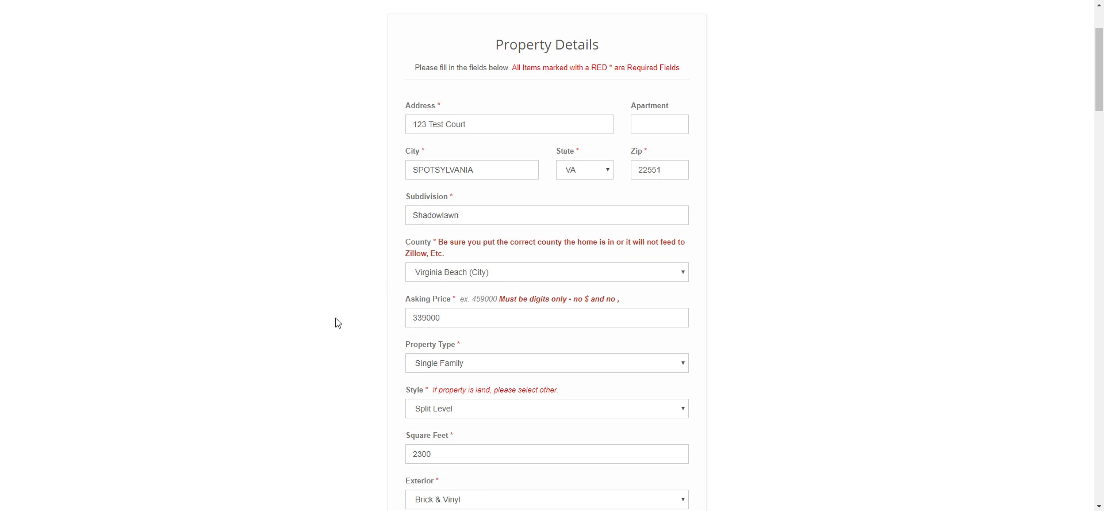
scroll(338, 322, "down", 1)
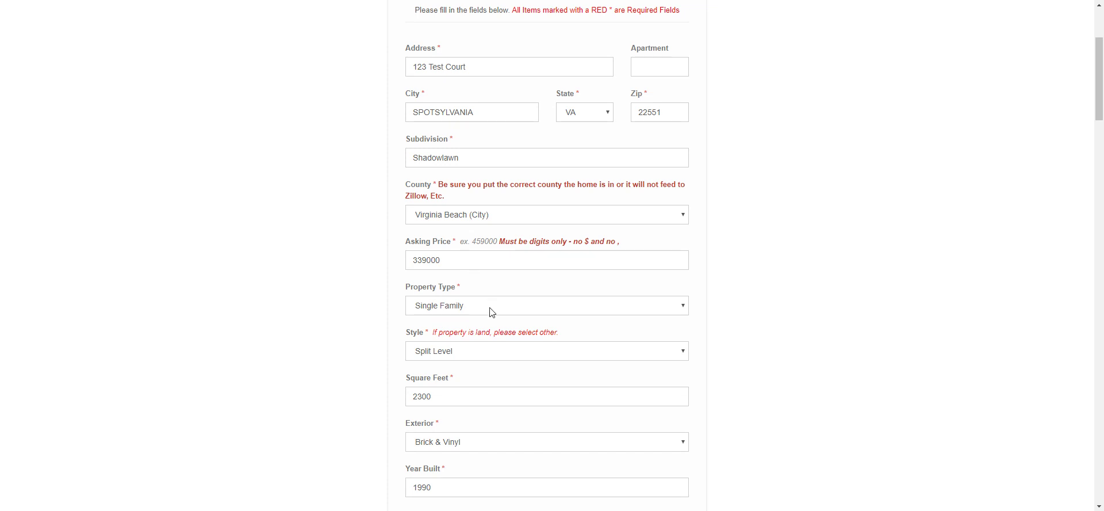
scroll(492, 312, "down", 1)
left_click(492, 249)
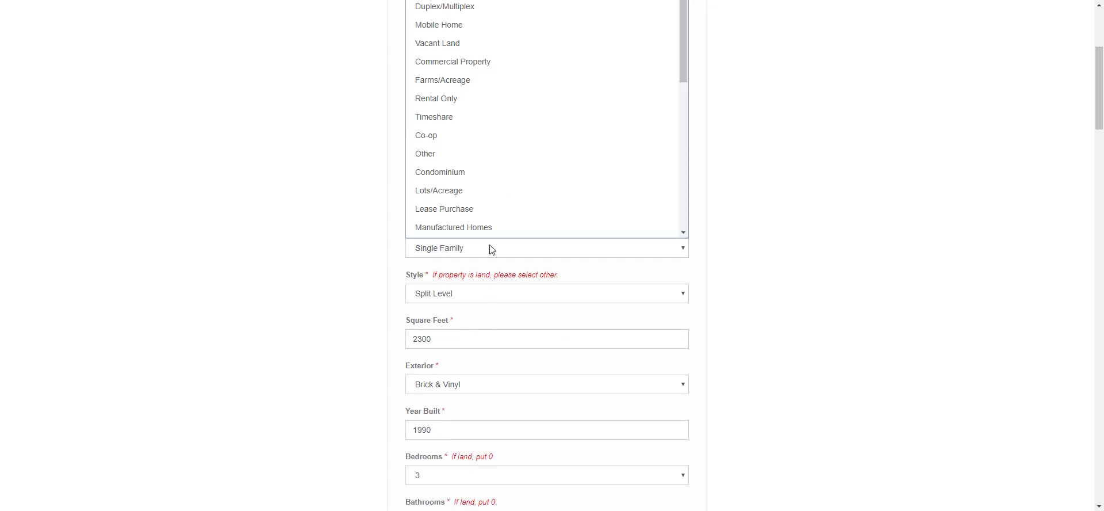
scroll(474, 217, "down", 1)
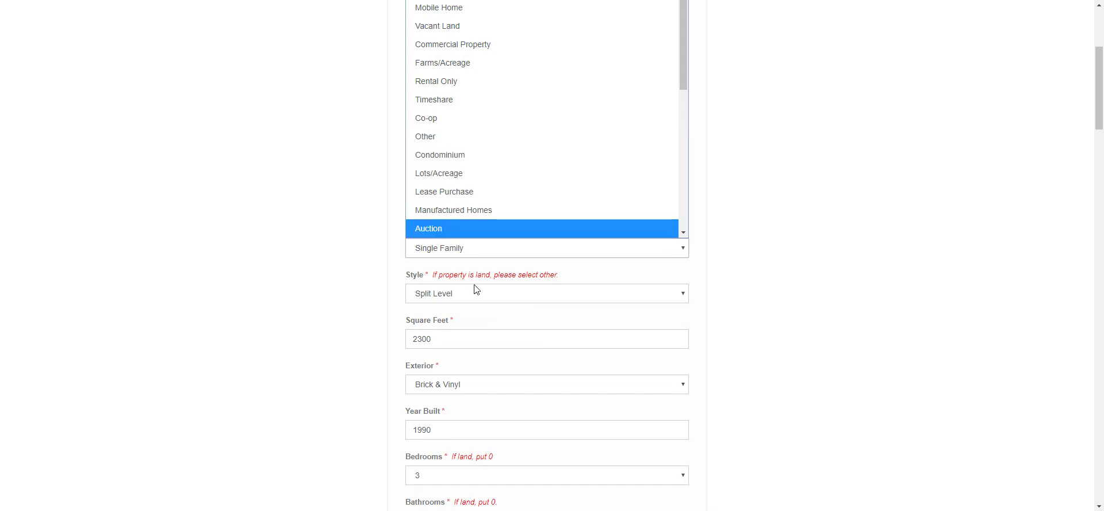
left_click(461, 253)
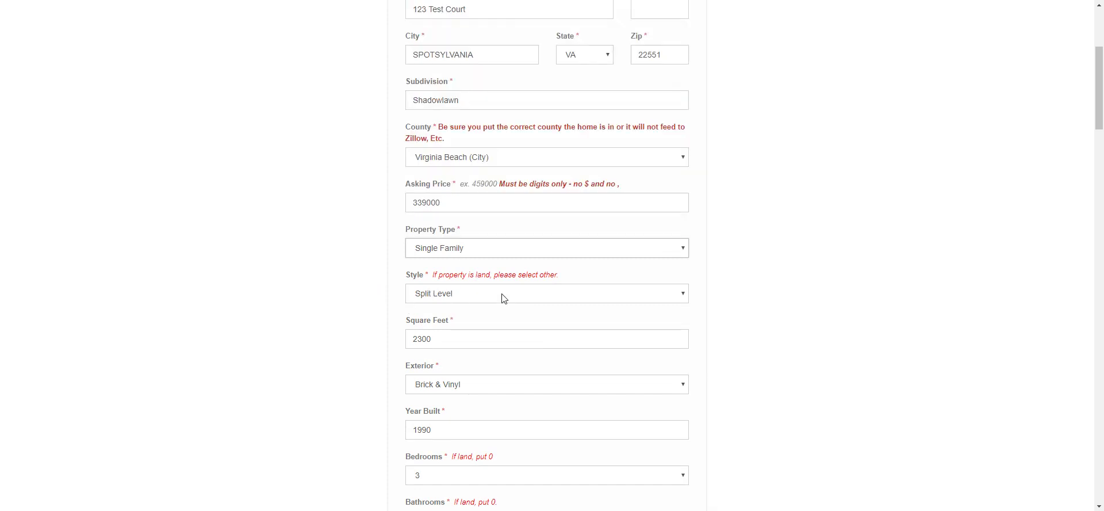
scroll(504, 297, "down", 1)
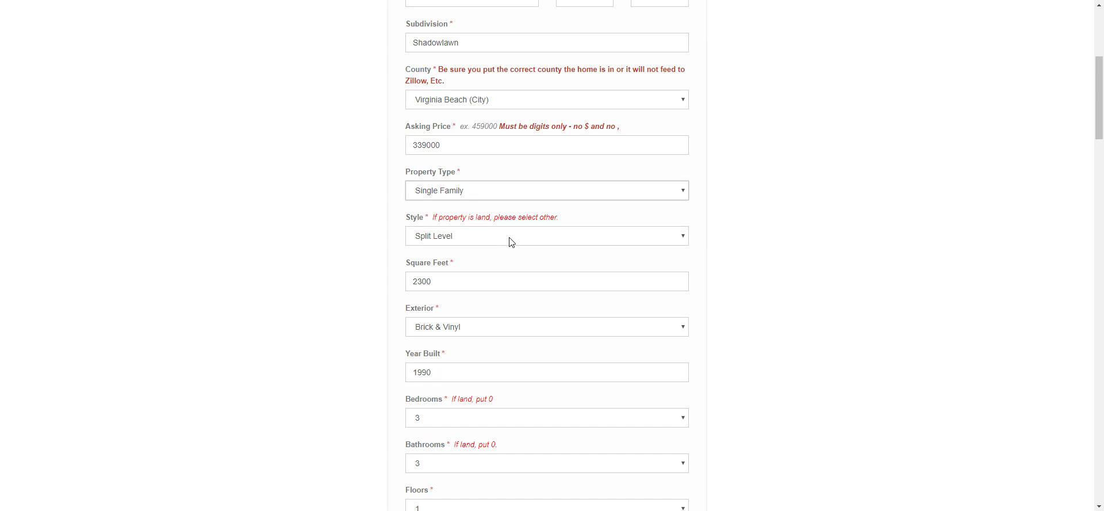
left_click(511, 241)
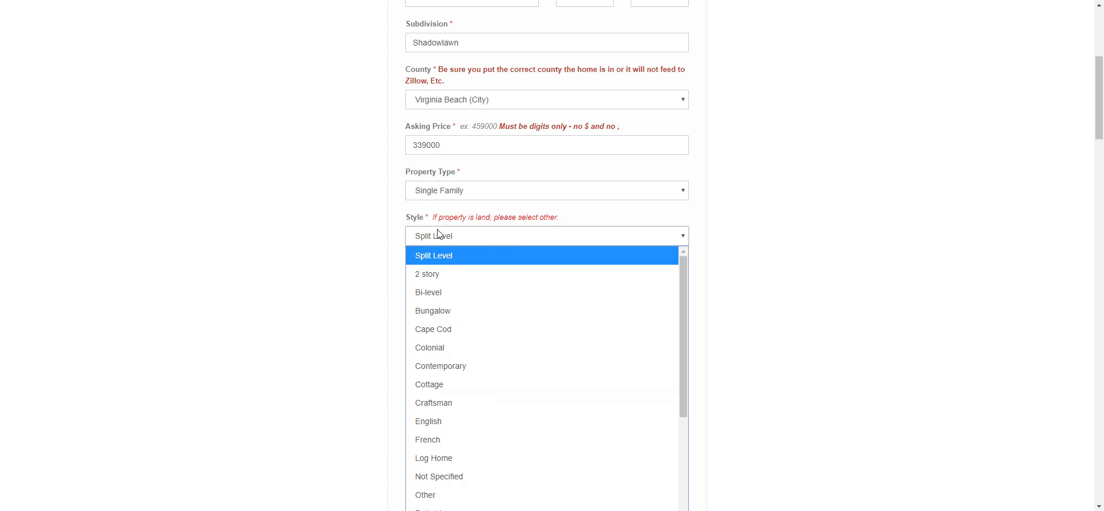
left_click(378, 231)
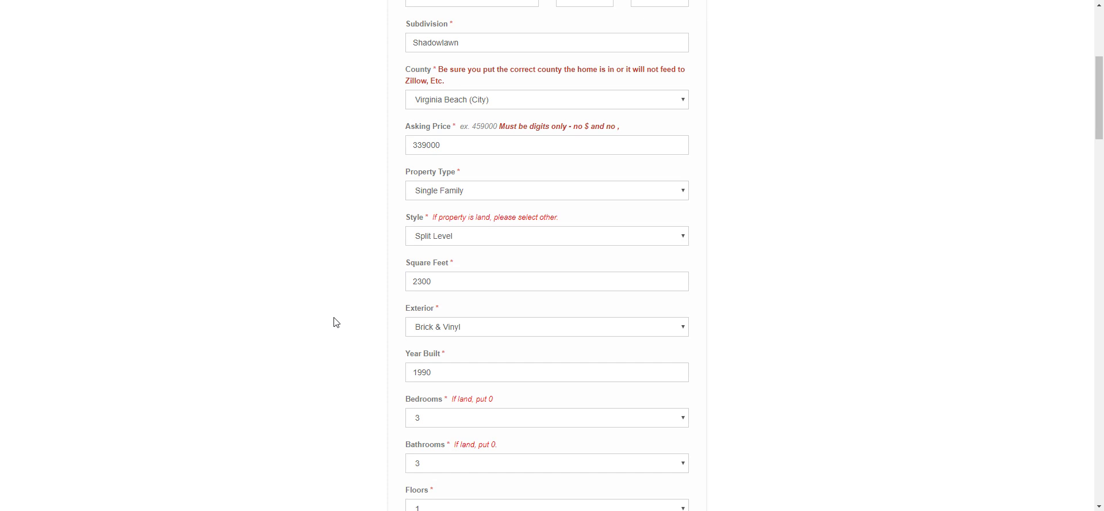
scroll(337, 322, "down", 1)
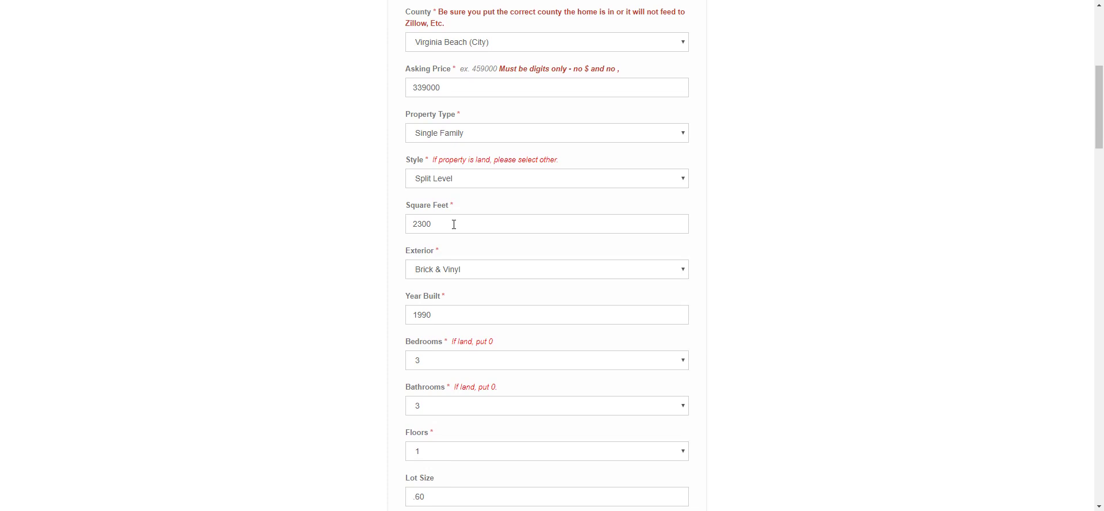
left_click(476, 279)
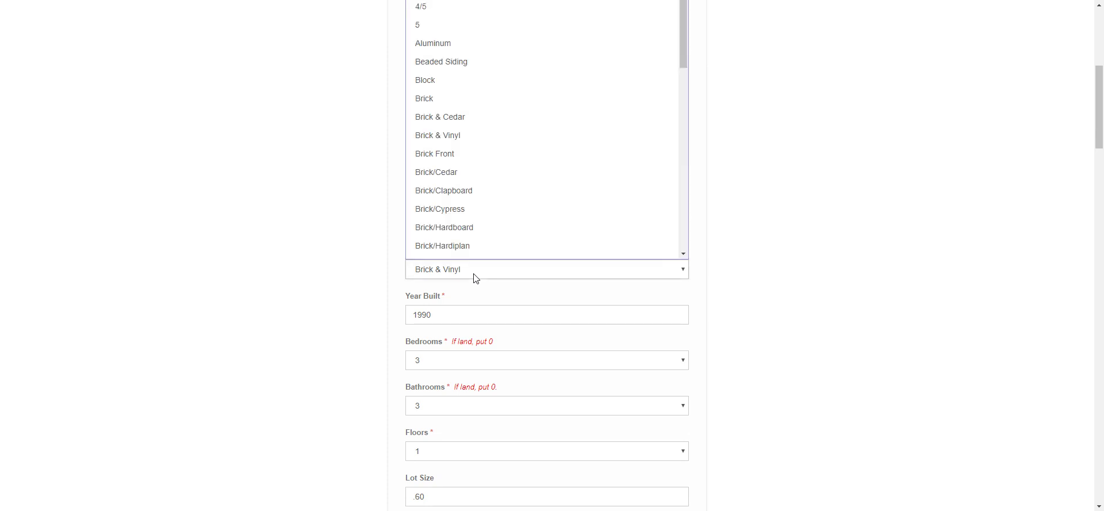
scroll(674, 137, "down", 1)
left_click_drag(685, 64, 674, 251)
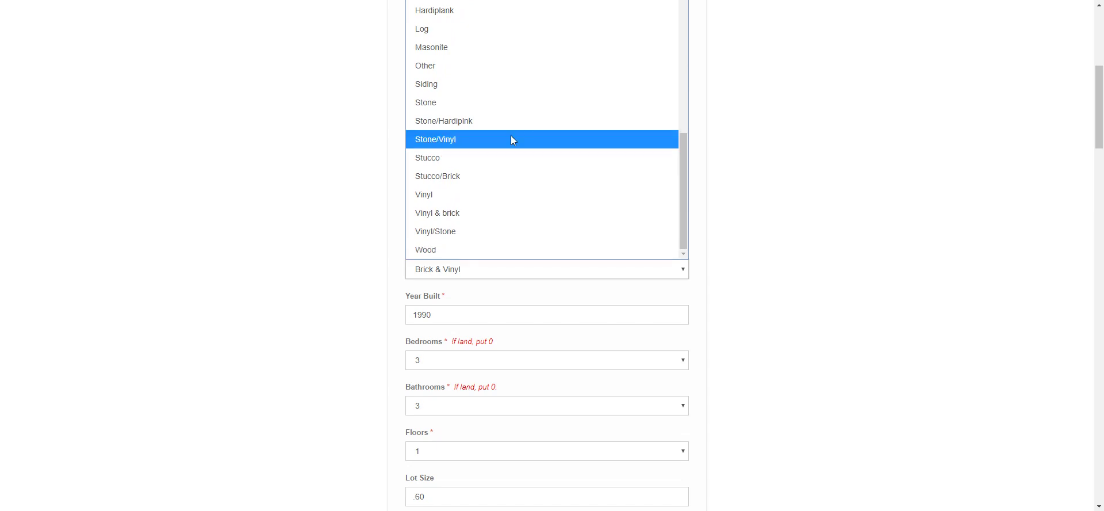
left_click(251, 214)
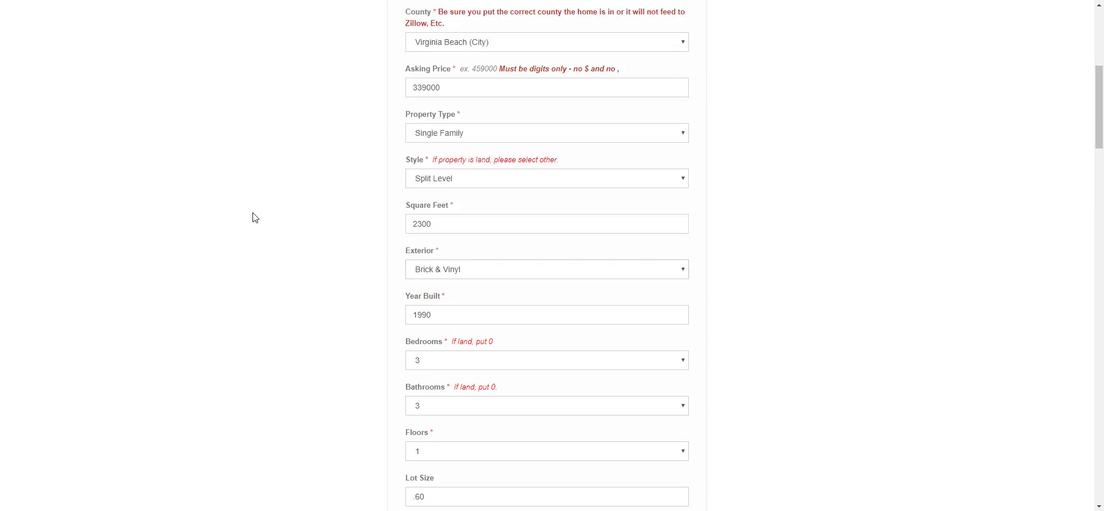
scroll(286, 248, "down", 2)
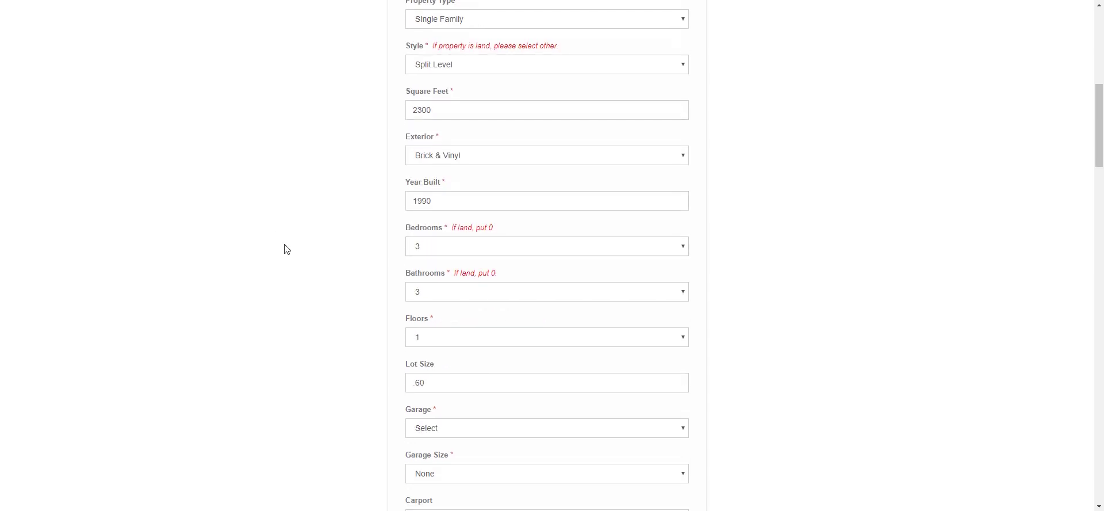
- Select Year Built, then scroll down past the description, MLS Narrative, heating and fireplace fields
left_click(458, 197)
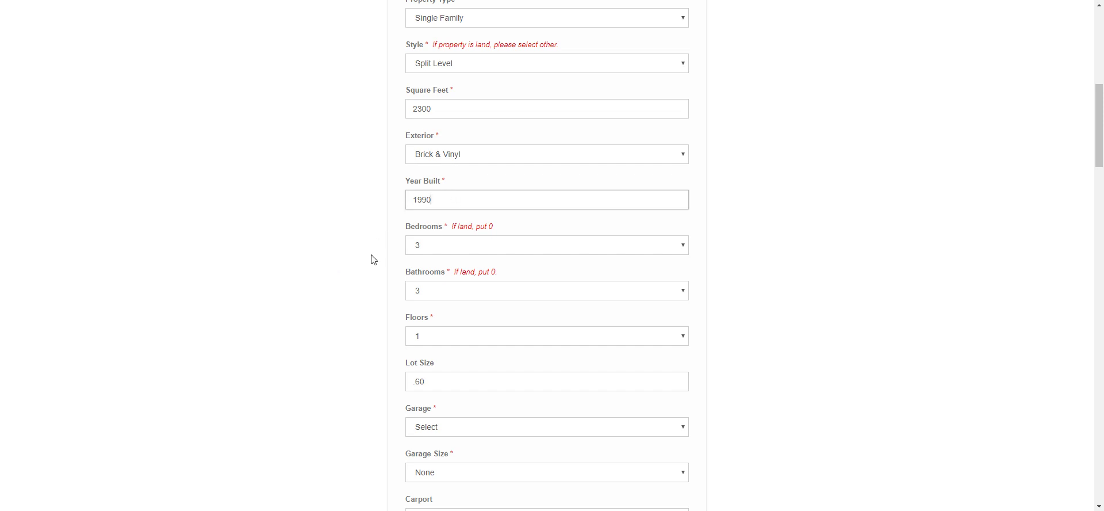
scroll(373, 257, "down", 1)
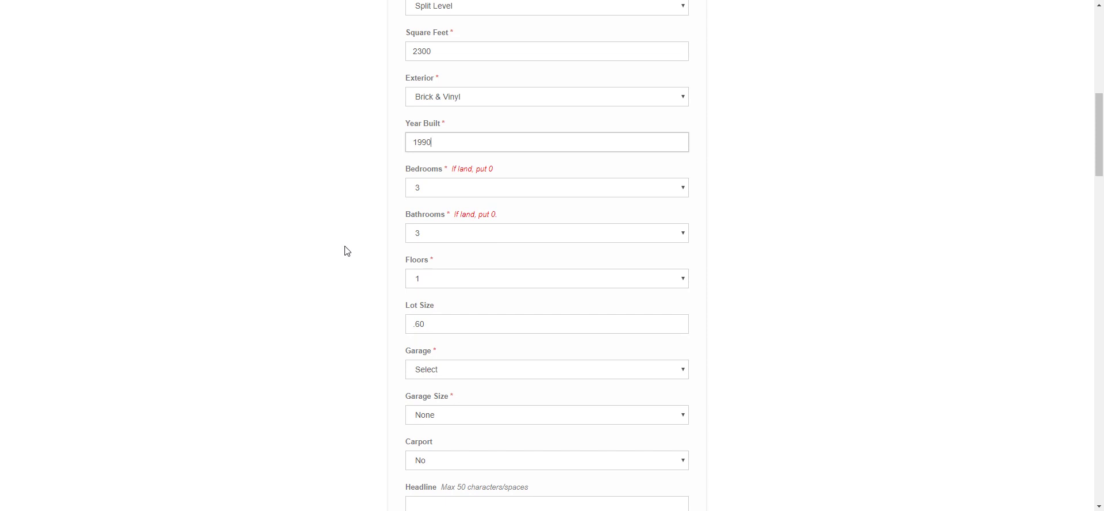
scroll(341, 269, "down", 2)
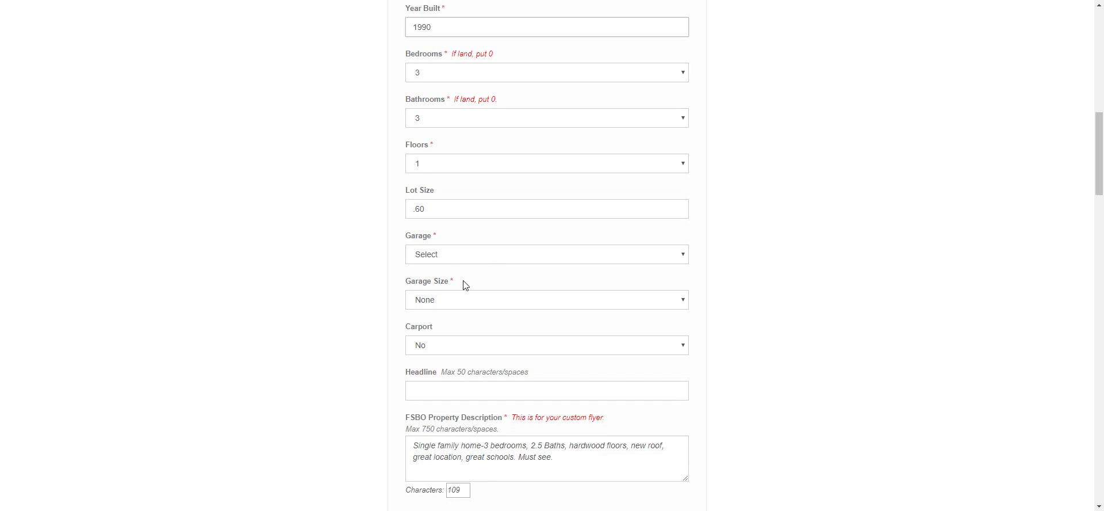
scroll(354, 371, "down", 2)
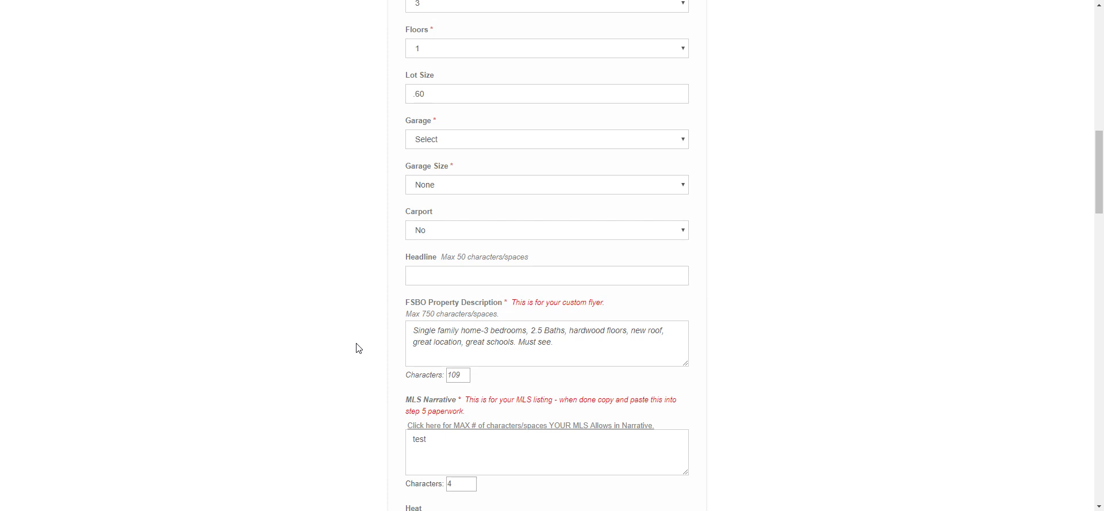
scroll(358, 348, "down", 1)
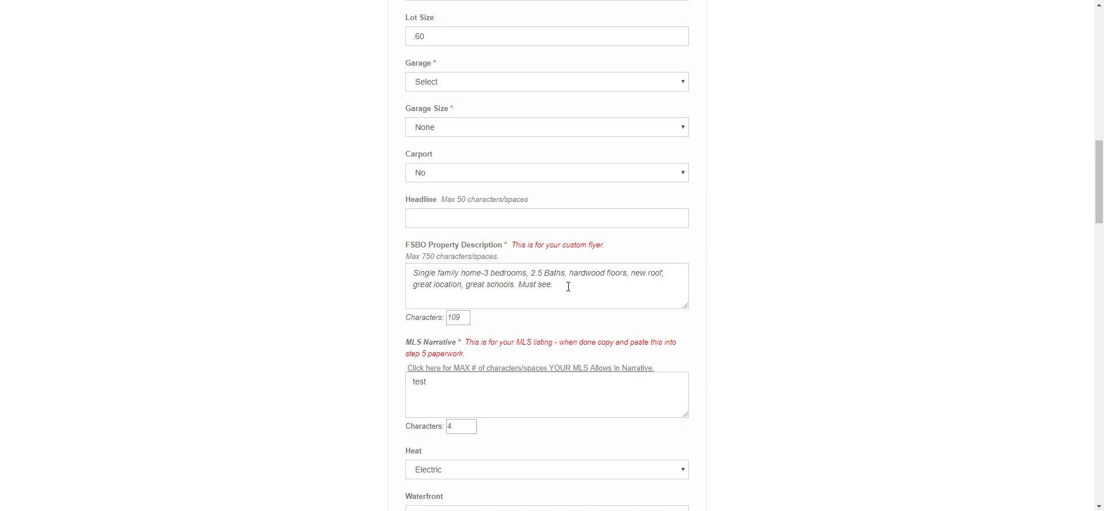
scroll(568, 286, "down", 1)
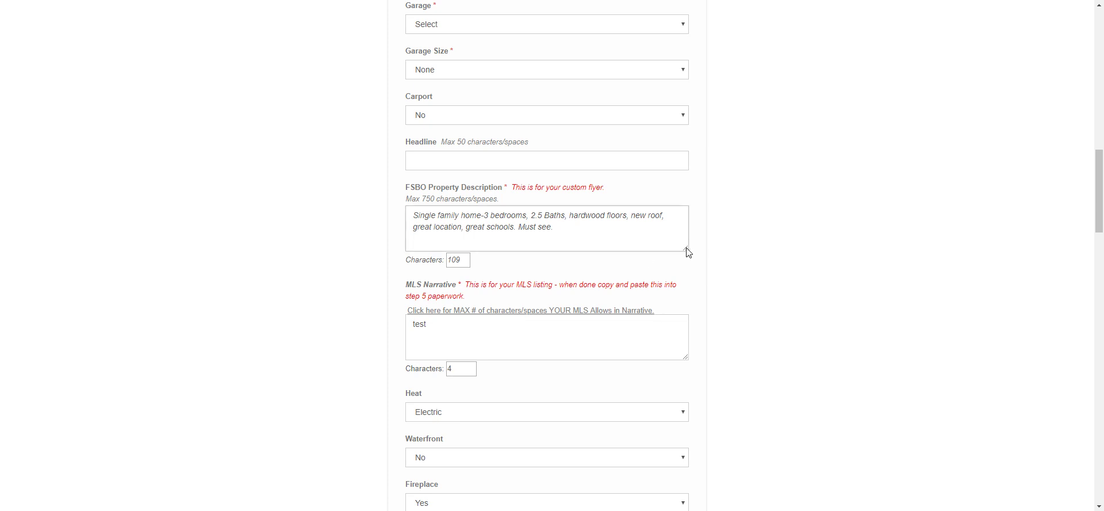
- Drag the corners of the FSBO Property Description and MLS Narrative boxes to enlarge them
left_click_drag(688, 252, 726, 311)
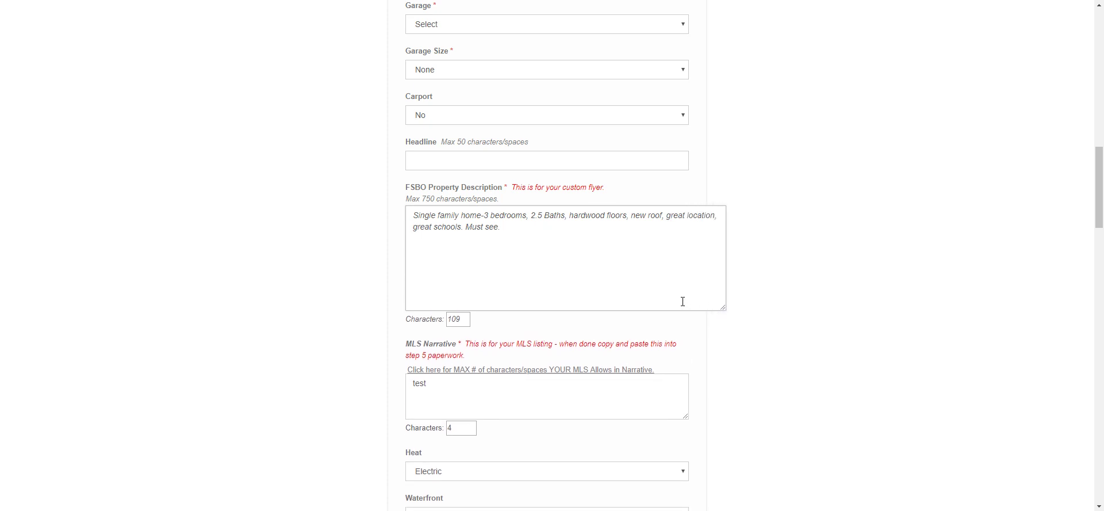
scroll(559, 270, "down", 1)
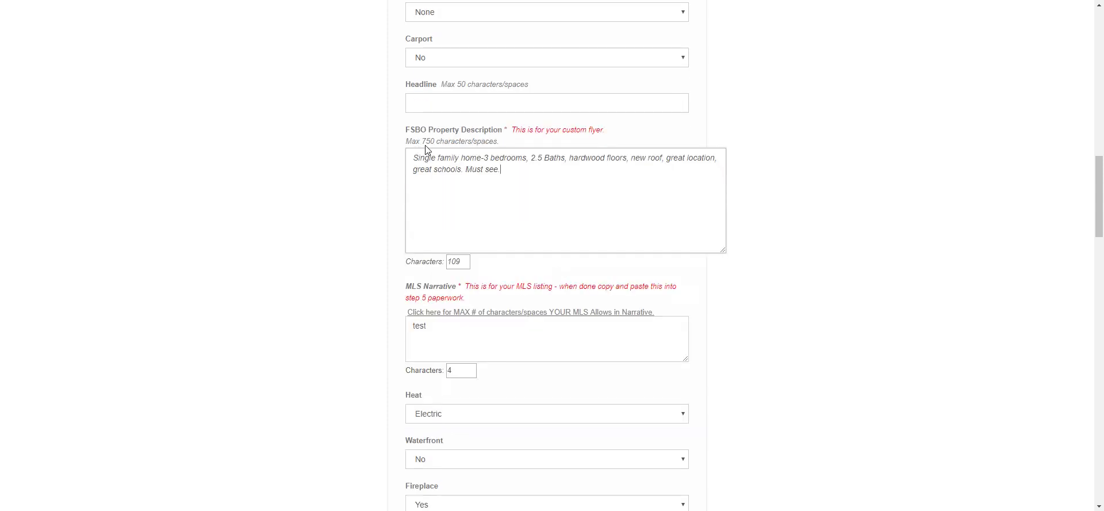
left_click(543, 173)
scroll(504, 333, "down", 1)
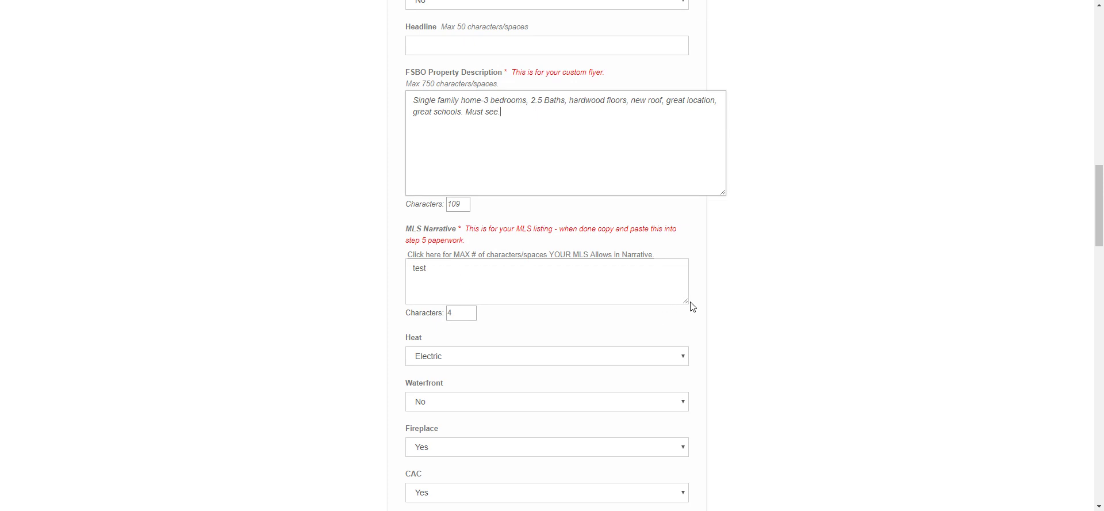
left_click_drag(689, 307, 713, 328)
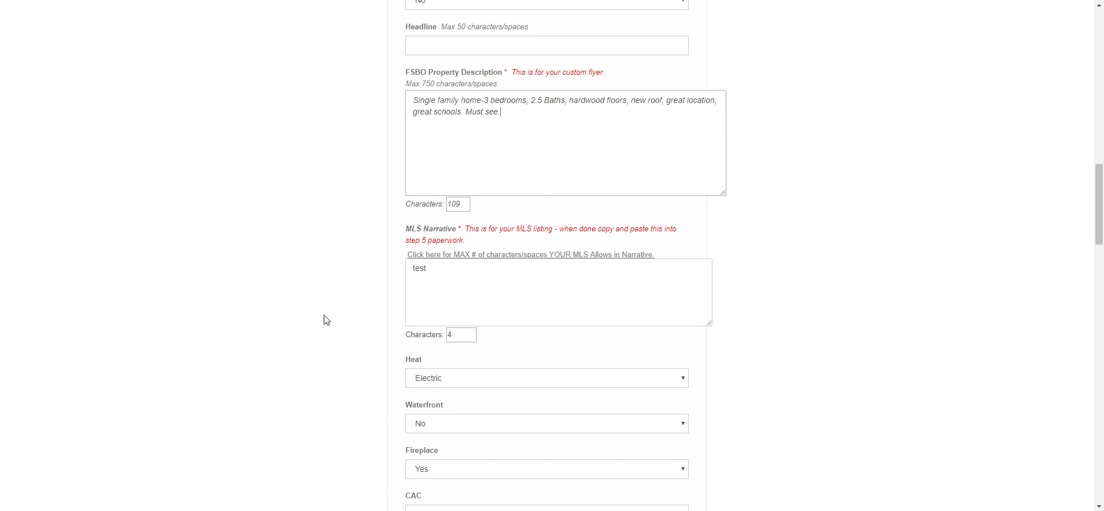
- Scroll past the directions and Realtor fields down to Lockbox Number and Save
scroll(327, 325, "down", 2)
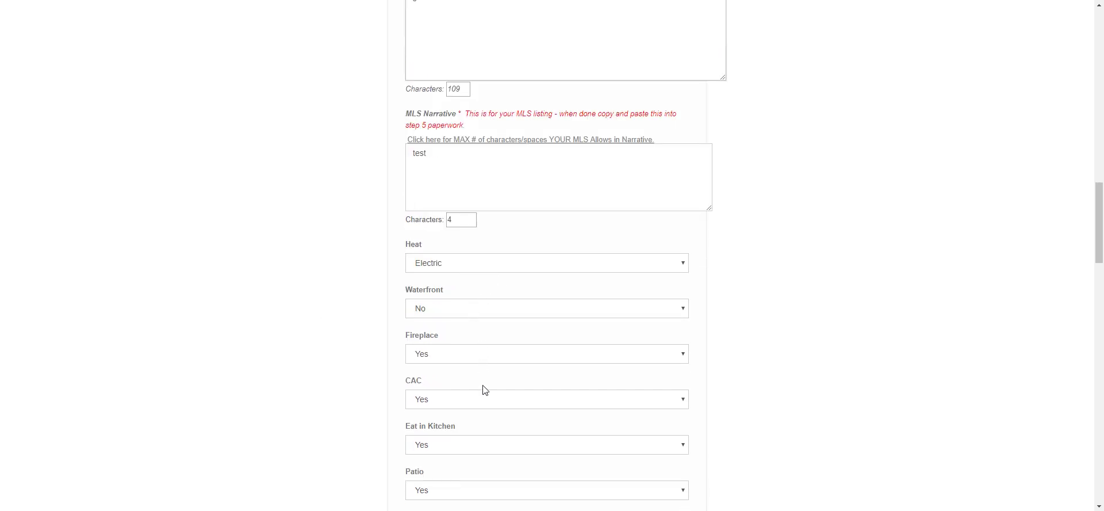
scroll(332, 342, "down", 4)
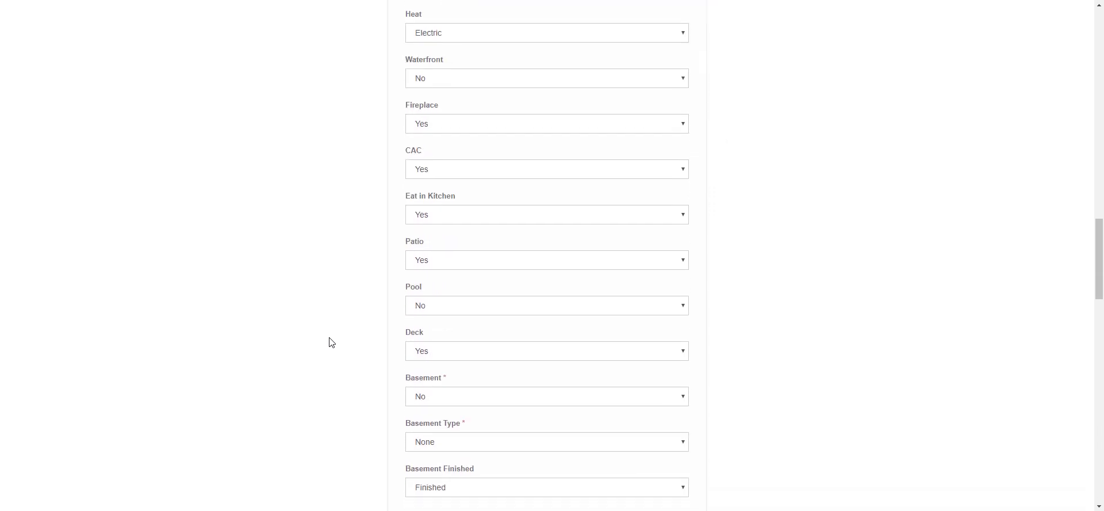
scroll(331, 342, "down", 2)
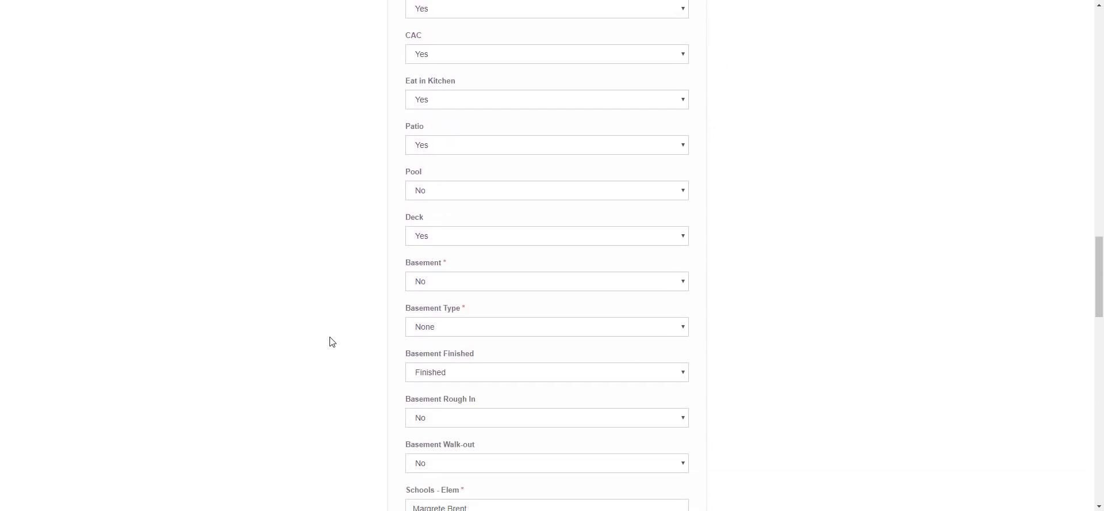
scroll(331, 342, "down", 2)
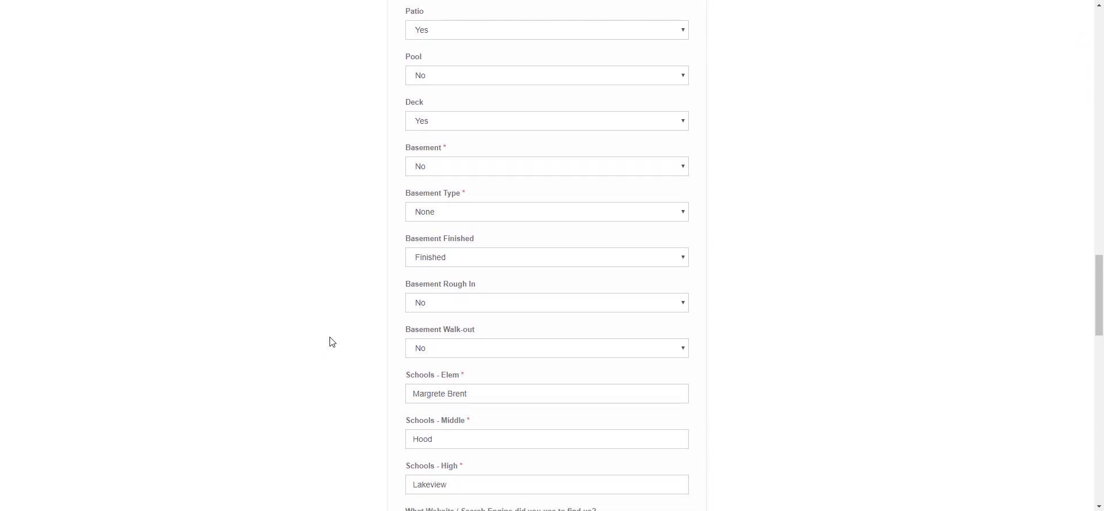
scroll(331, 342, "down", 1)
scroll(331, 342, "down", 2)
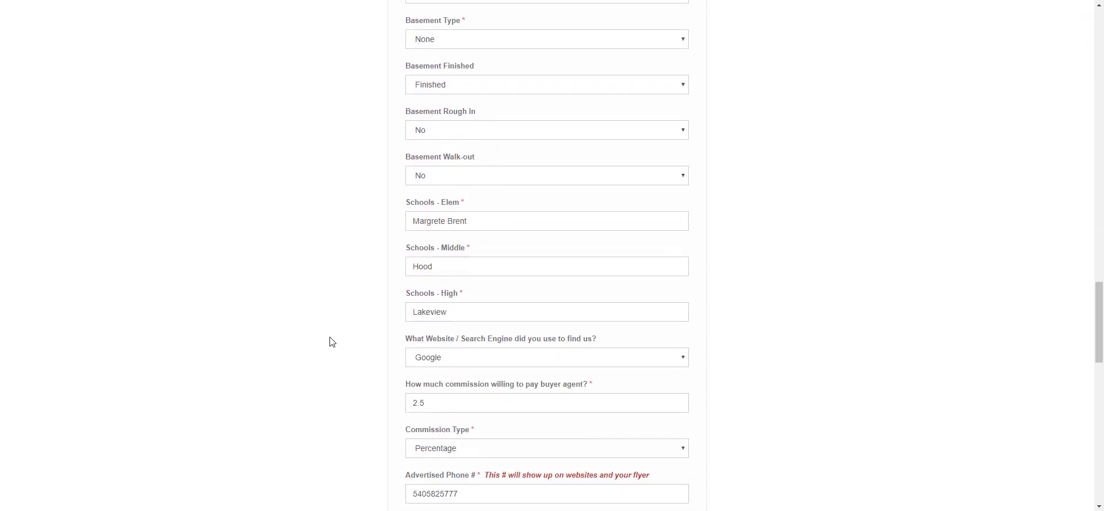
scroll(332, 343, "down", 1)
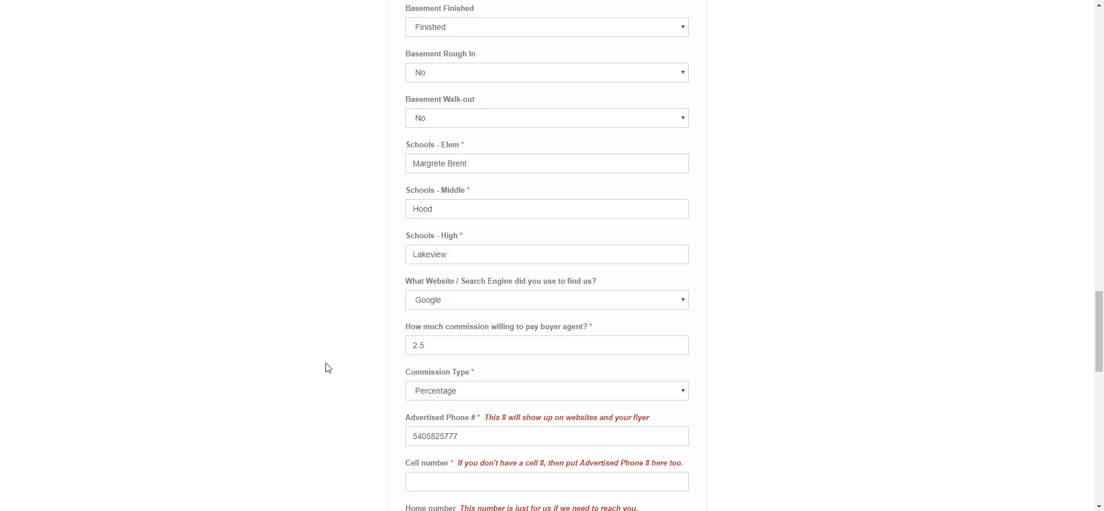
scroll(329, 368, "down", 2)
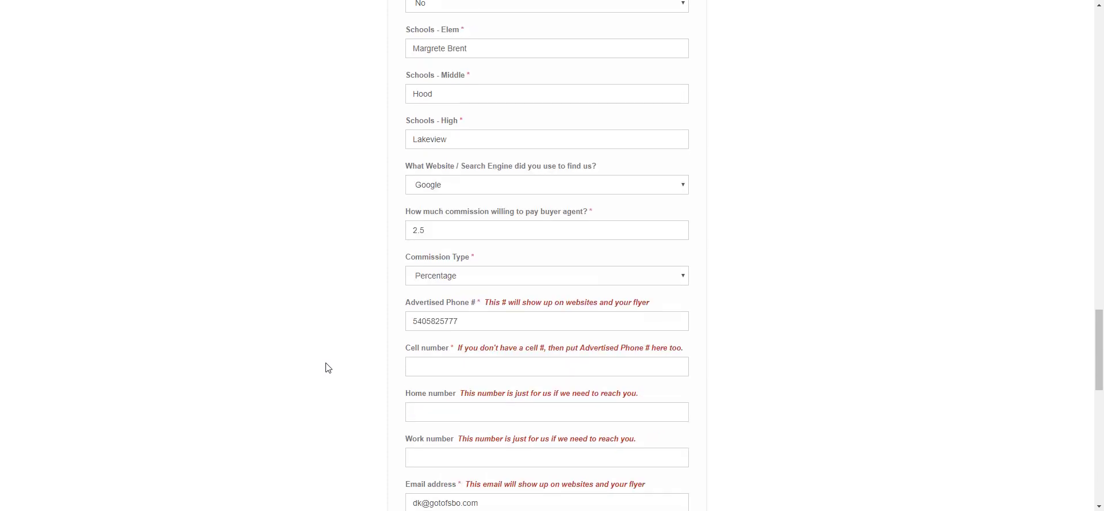
scroll(329, 368, "down", 1)
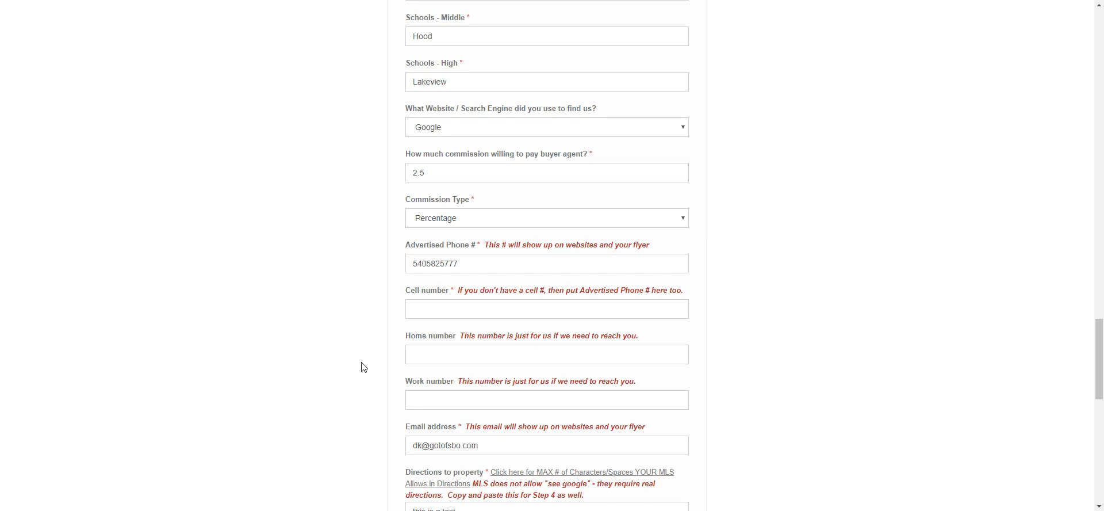
scroll(364, 367, "down", 1)
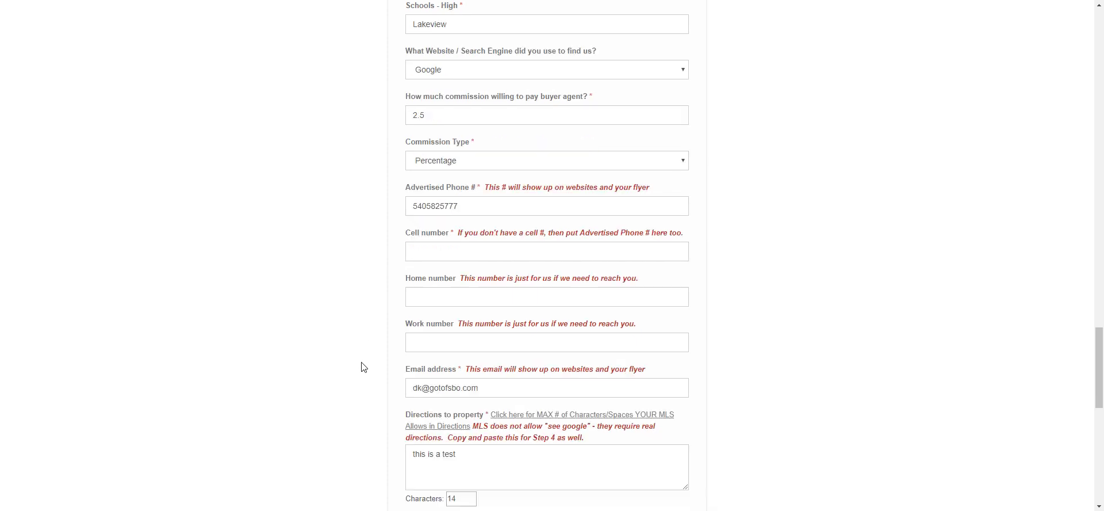
scroll(363, 367, "down", 1)
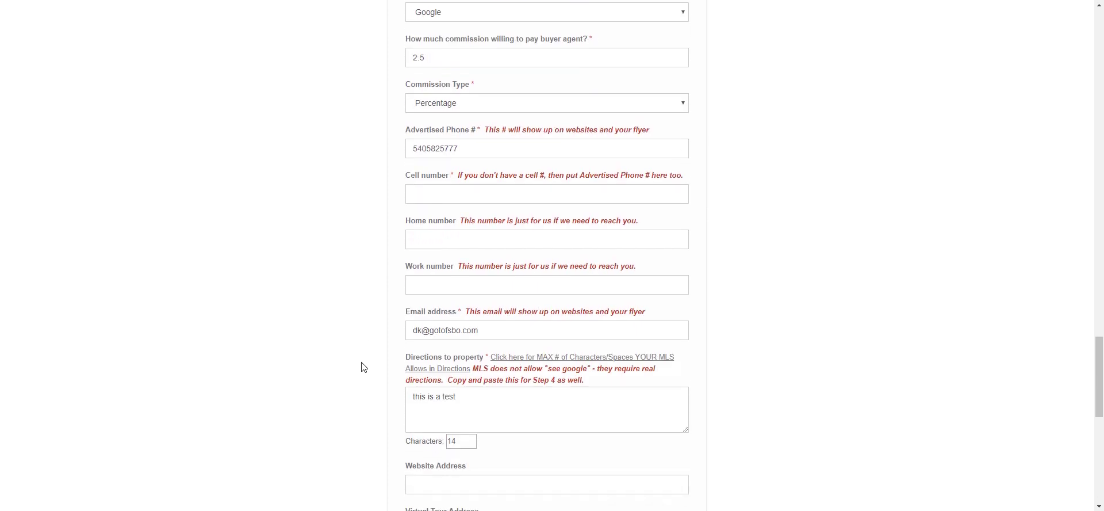
scroll(364, 367, "down", 1)
scroll(362, 366, "down", 1)
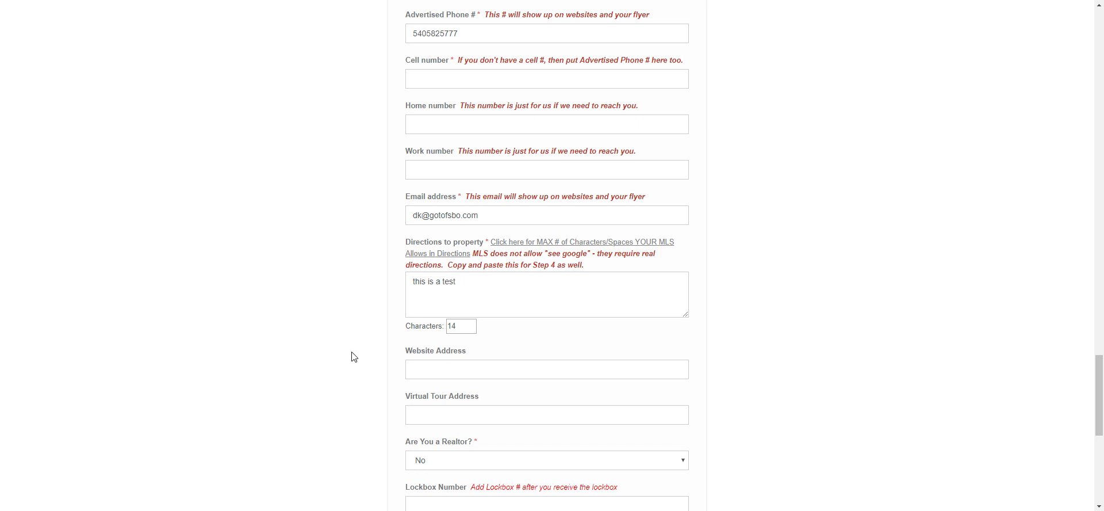
scroll(355, 363, "down", 1)
scroll(355, 364, "down", 1)
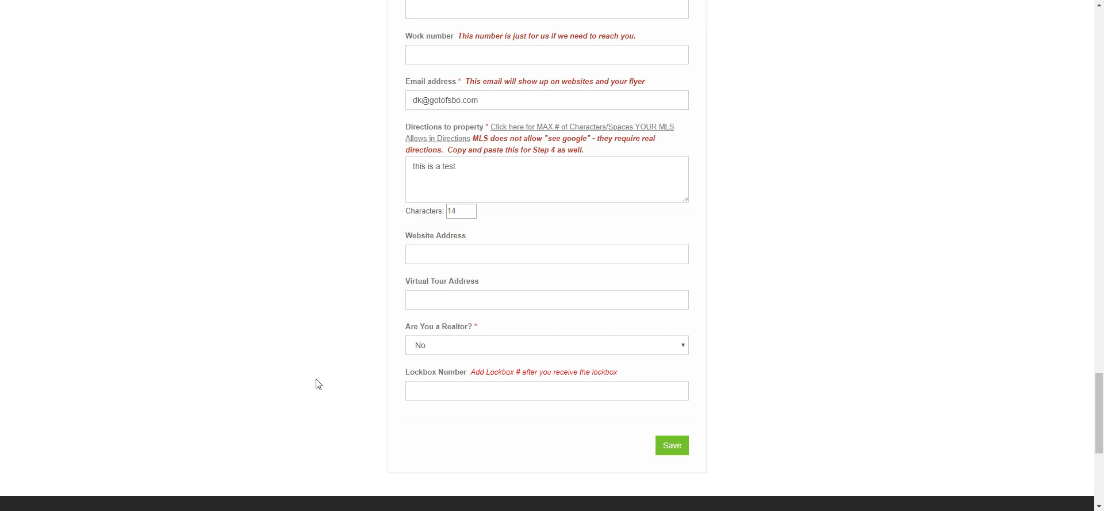
scroll(318, 384, "down", 2)
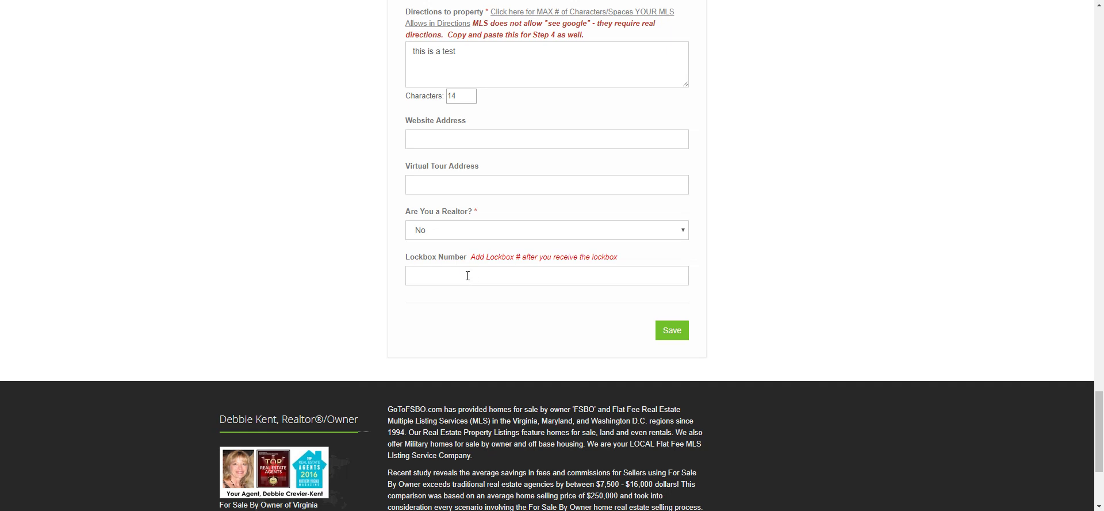
- Attempt to submit the form, then fill in the required cell phone number
left_click(676, 333)
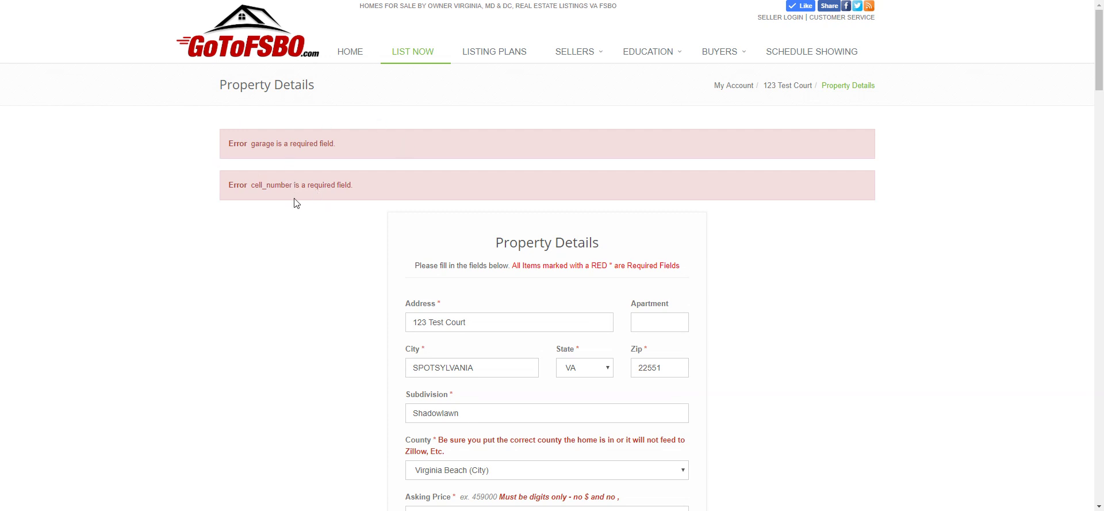
scroll(304, 355, "down", 3)
scroll(305, 355, "down", 10)
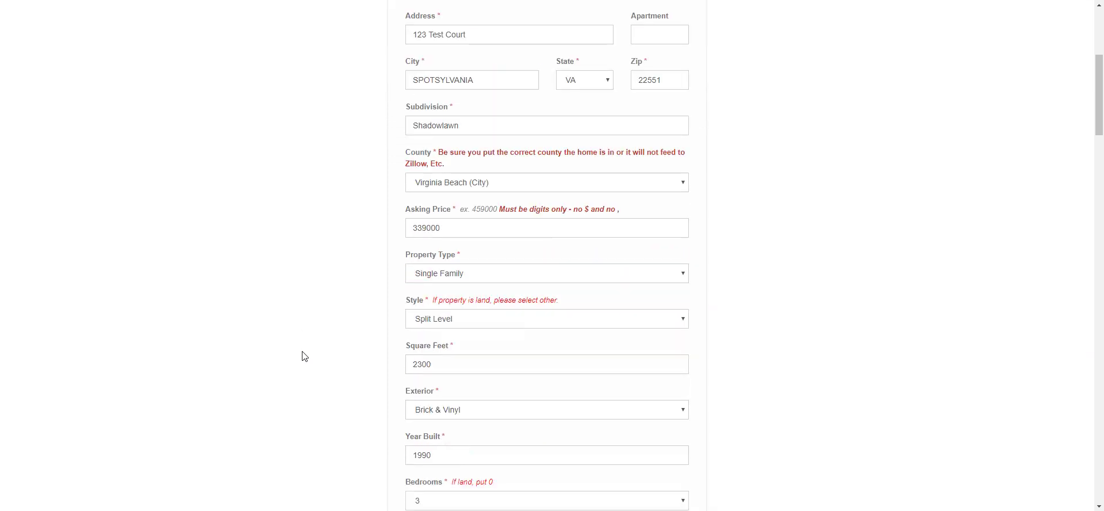
scroll(304, 356, "down", 8)
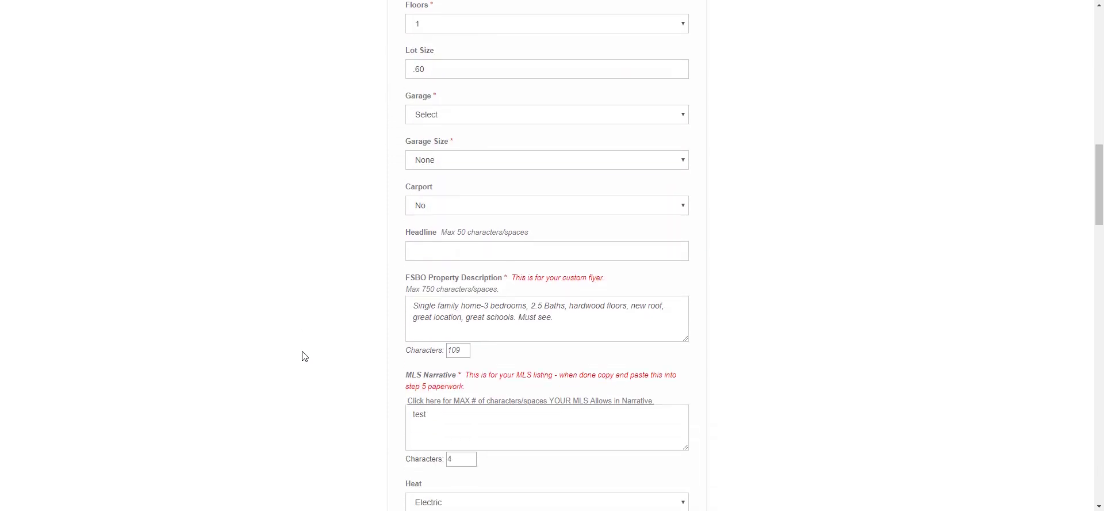
scroll(305, 356, "down", 4)
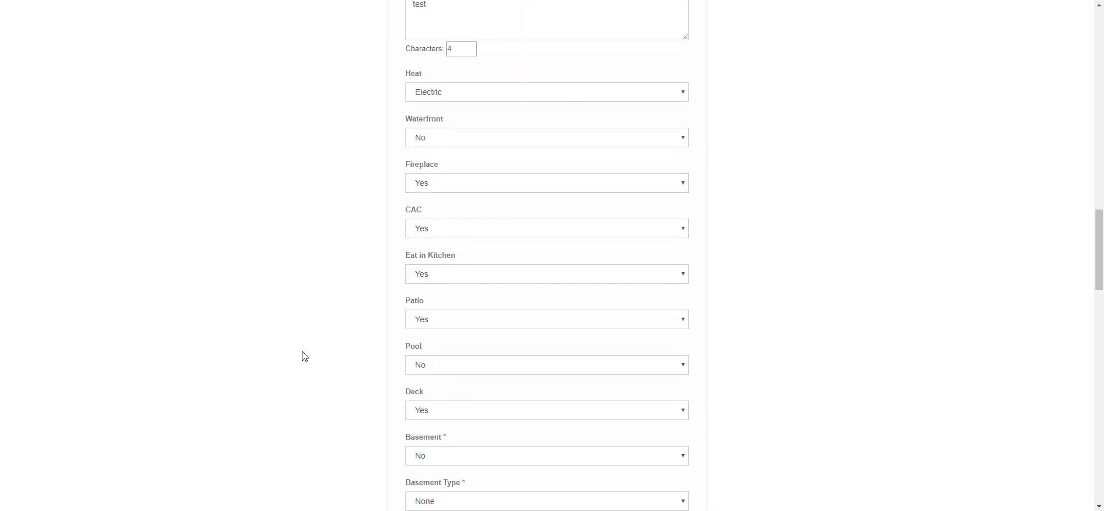
scroll(311, 354, "down", 6)
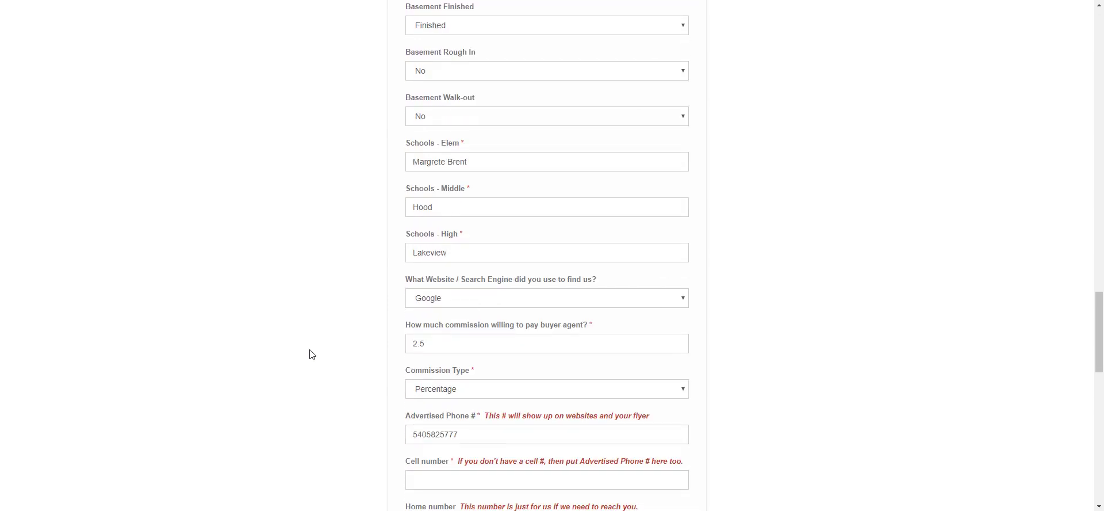
scroll(311, 353, "down", 3)
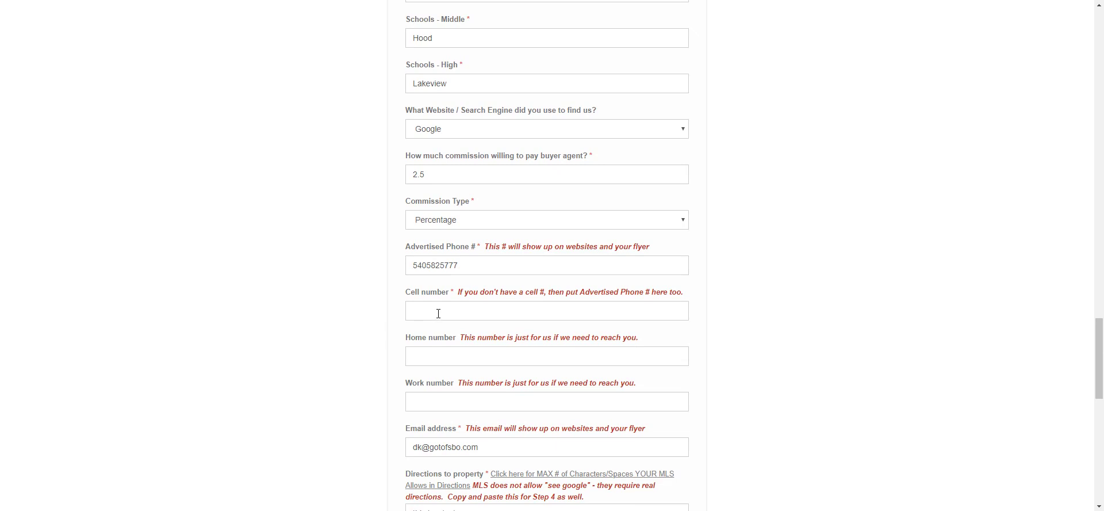
left_click(438, 313)
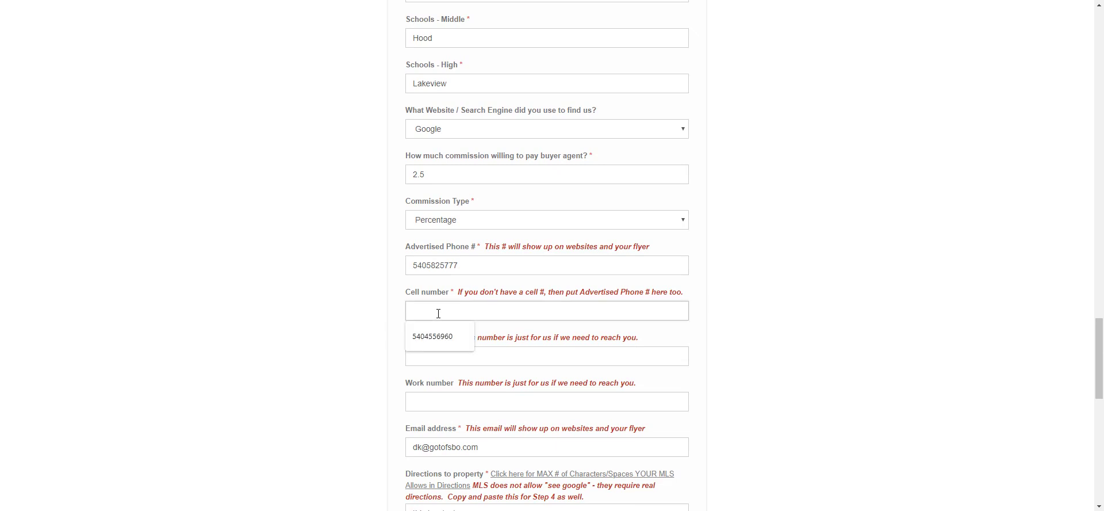
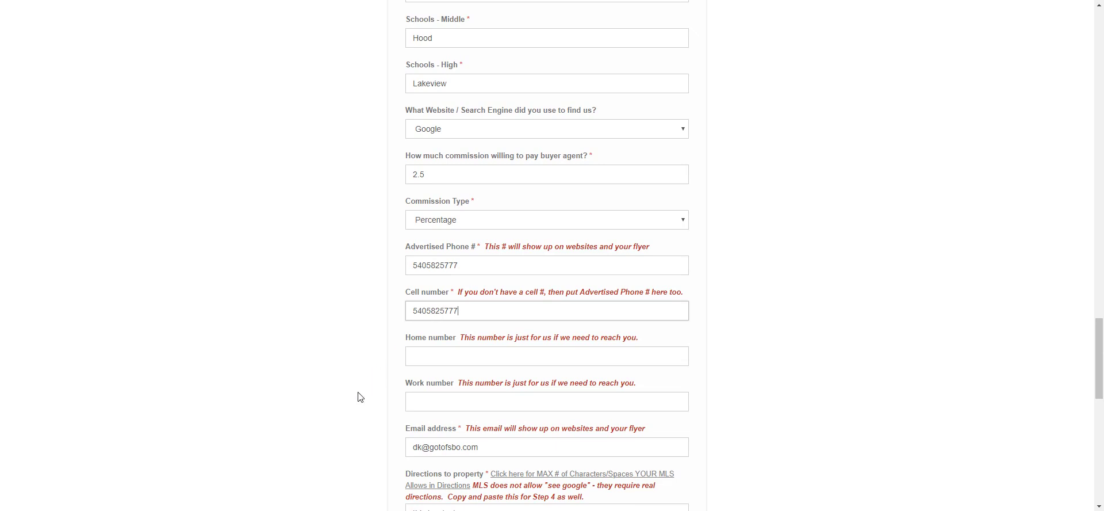
- Set Garage to None and save the property details
scroll(359, 396, "down", 2)
scroll(359, 397, "up", 8)
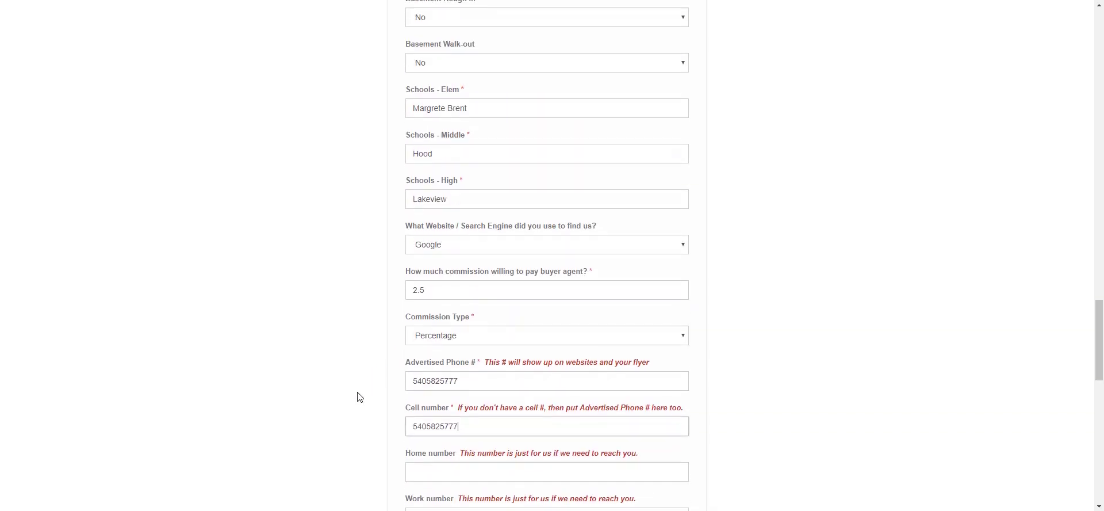
scroll(359, 397, "up", 3)
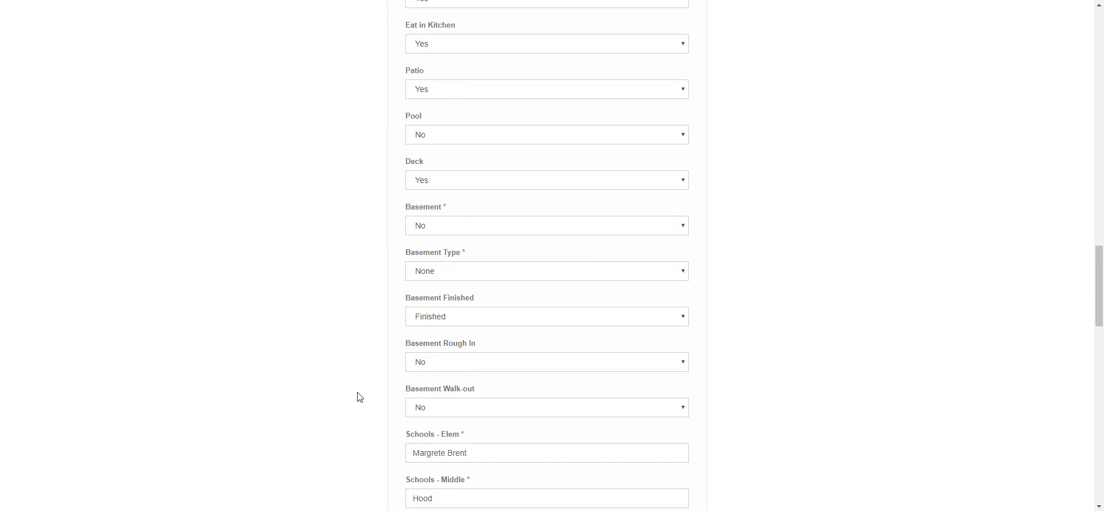
scroll(359, 396, "up", 4)
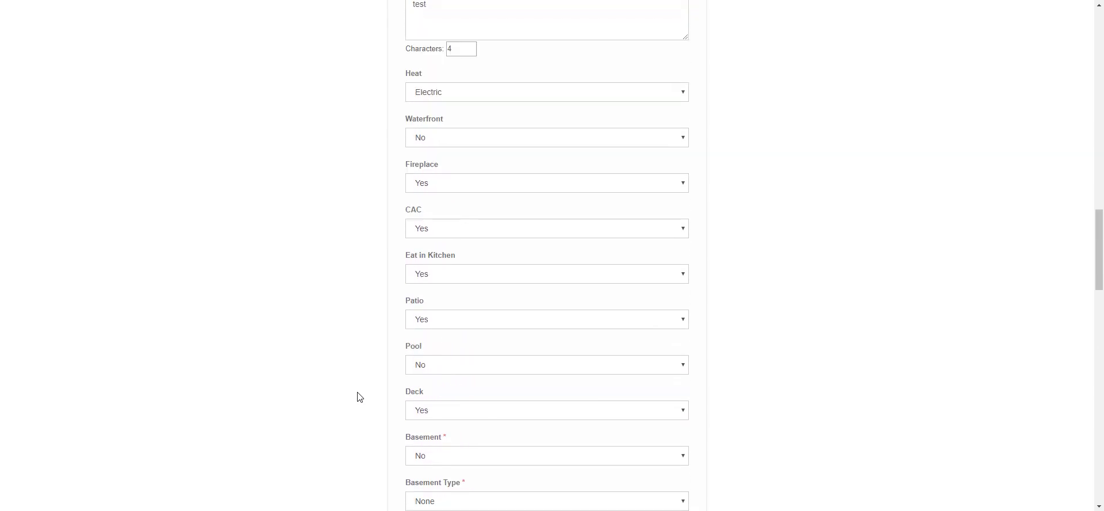
scroll(359, 397, "up", 5)
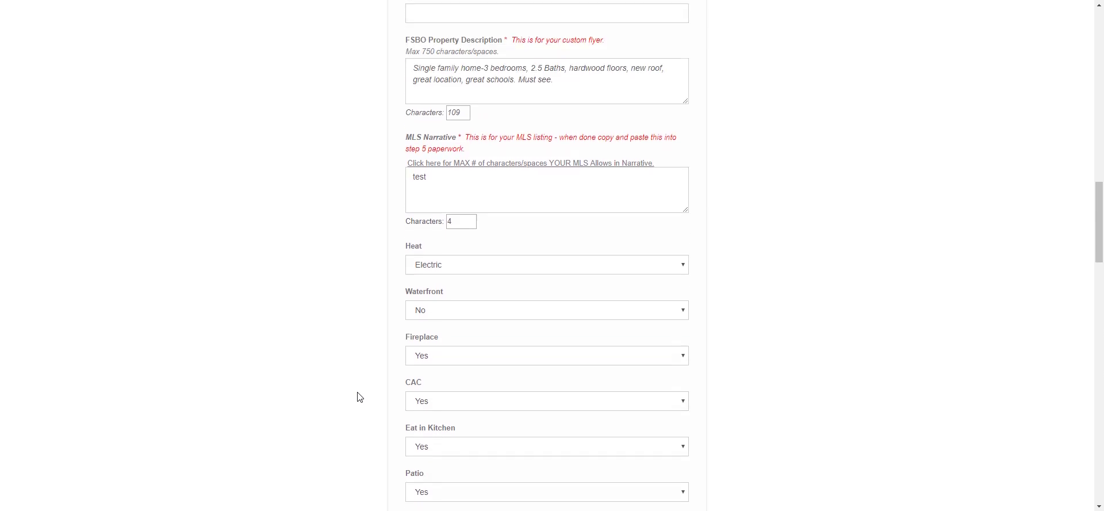
scroll(359, 397, "up", 2)
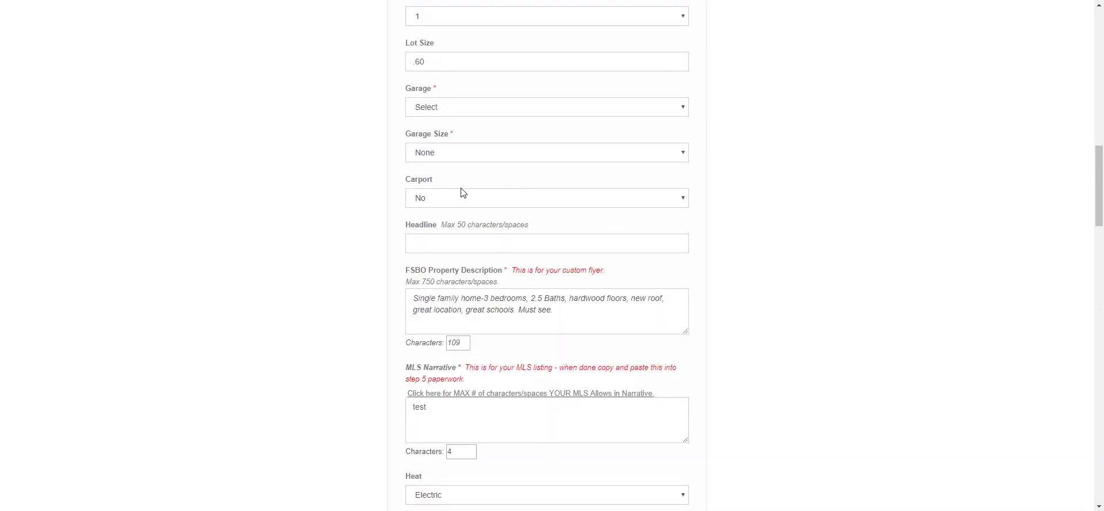
left_click(664, 107)
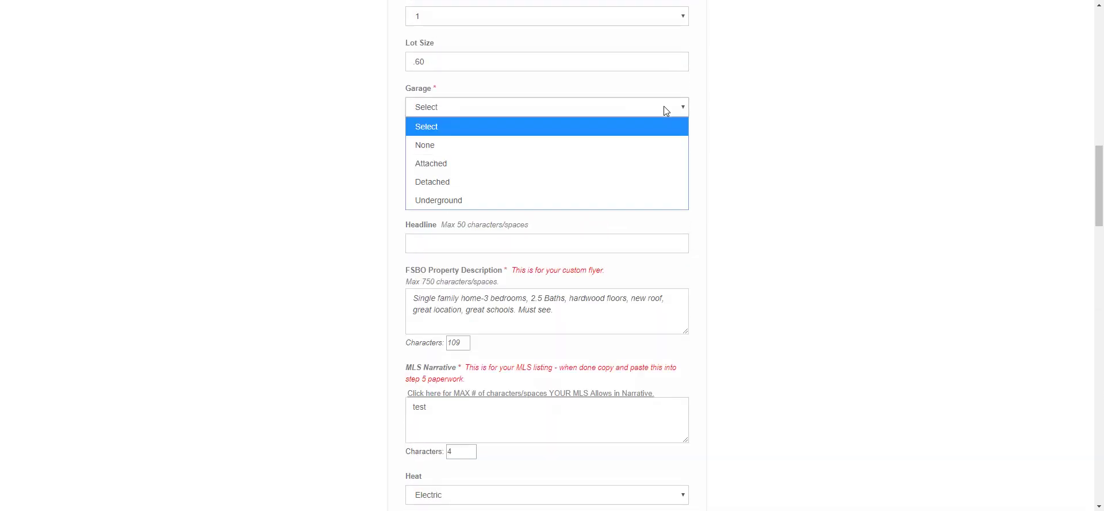
left_click(572, 139)
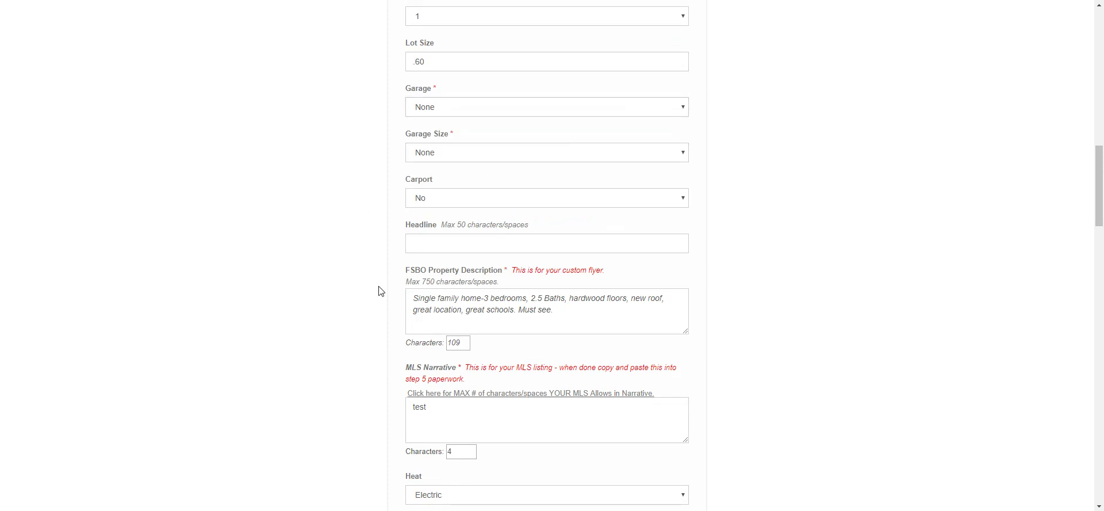
scroll(378, 291, "down", 9)
scroll(378, 291, "down", 19)
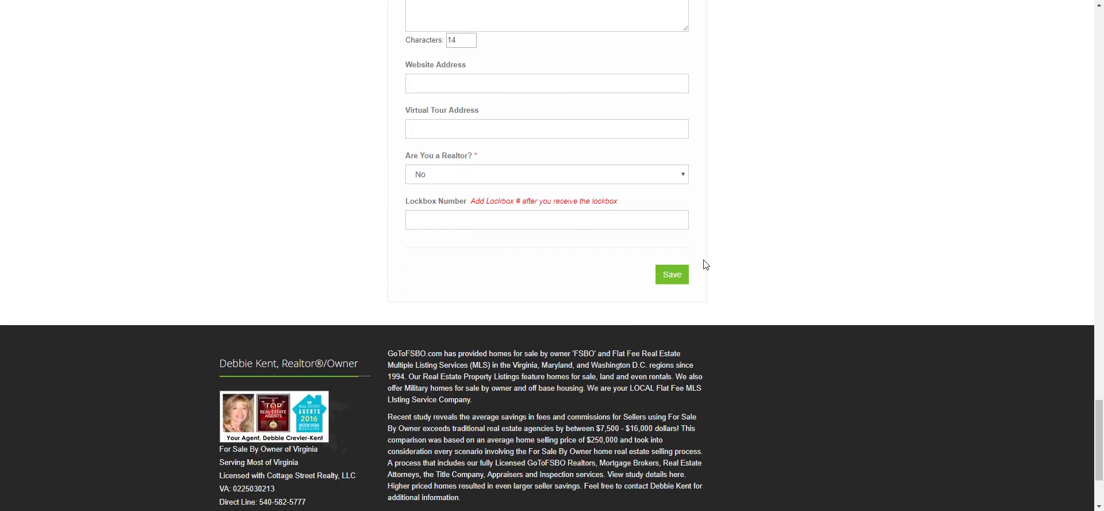
left_click(679, 275)
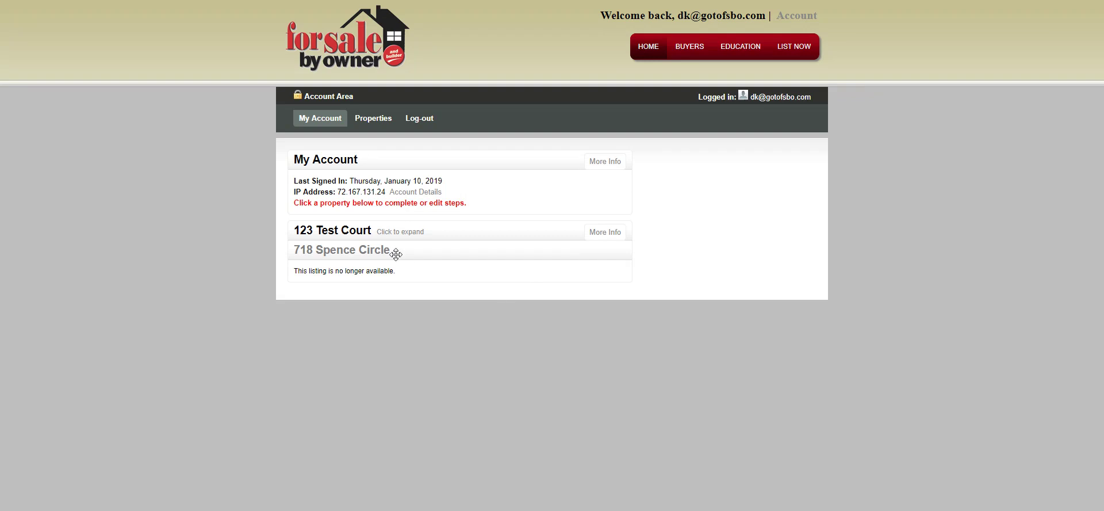
- Re-expand 123 Test Court on My Account to show Steps 4–6 awaiting action
left_click(371, 233)
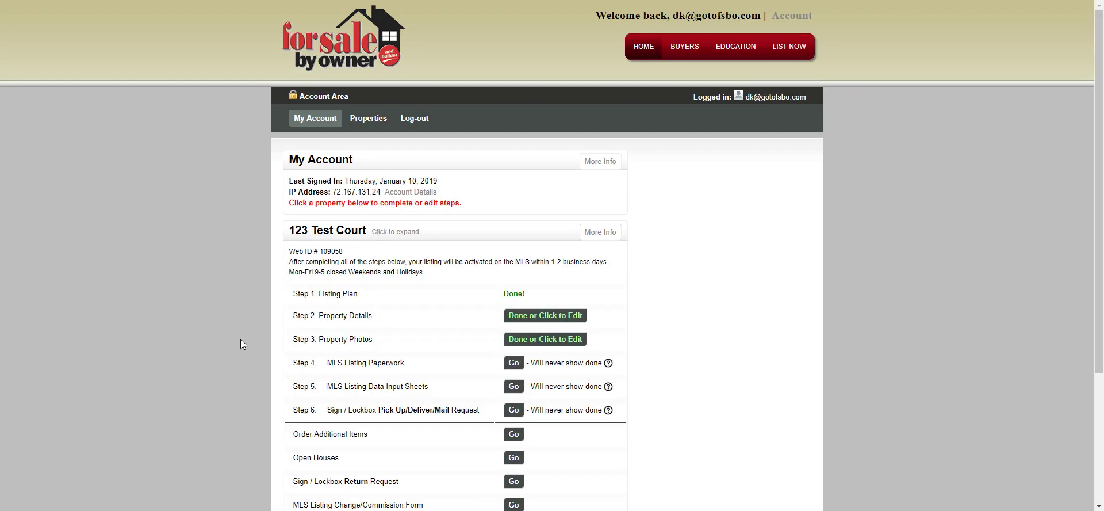
scroll(347, 244, "down", 2)
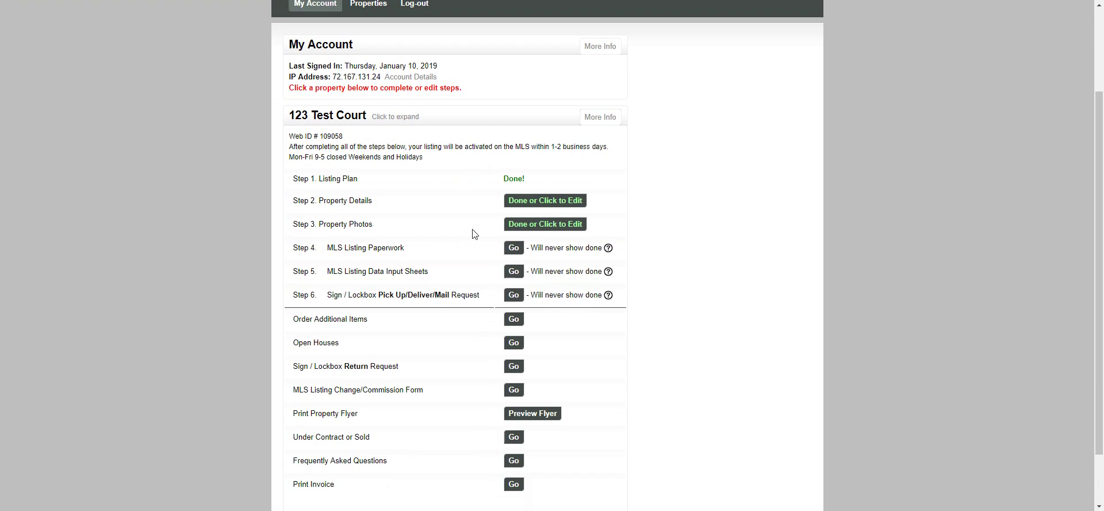
- Open Step 3's photo page and delete the dining-room, bedroom, bathroom, closet and kitchen photos
left_click(538, 228)
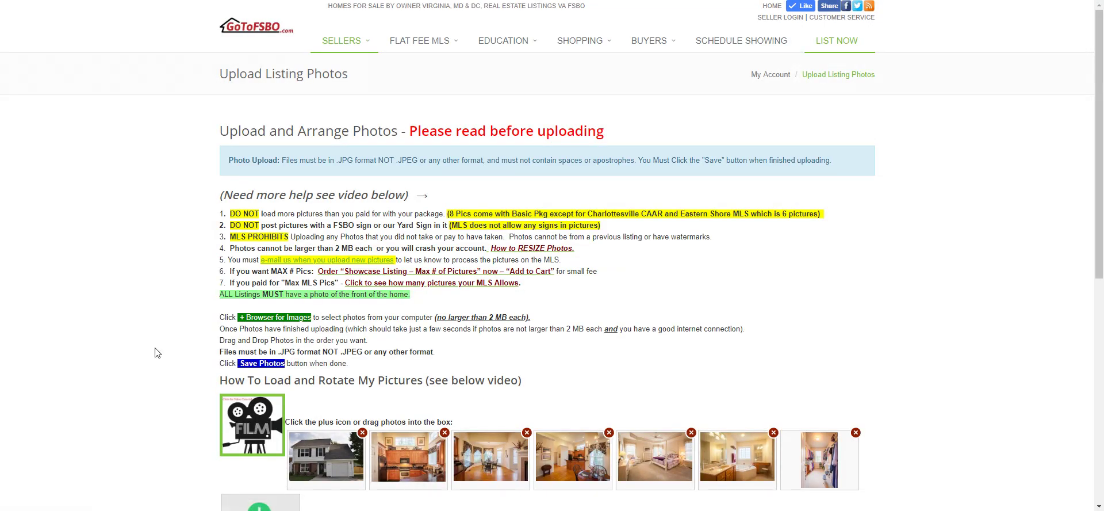
scroll(154, 352, "down", 2)
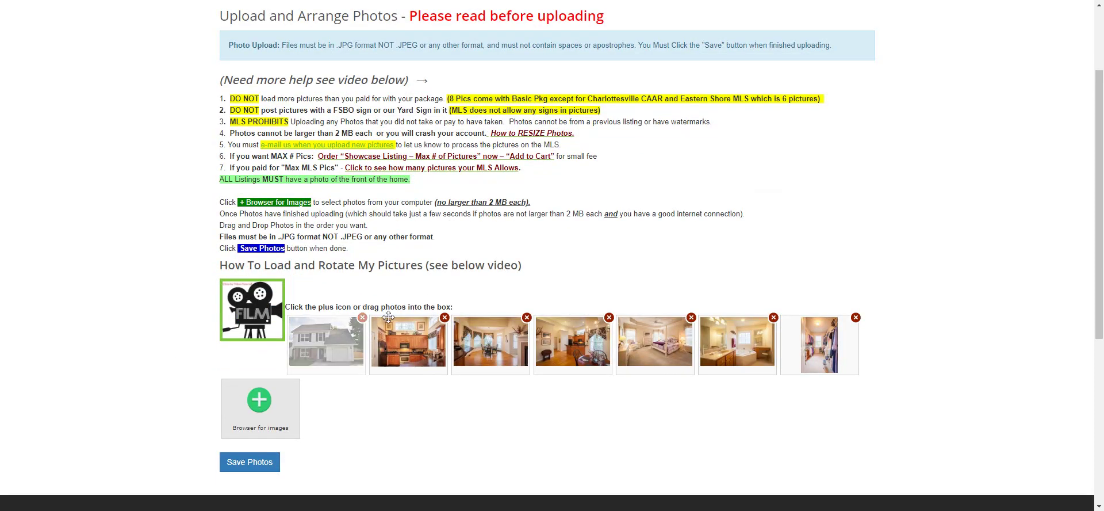
left_click(446, 318)
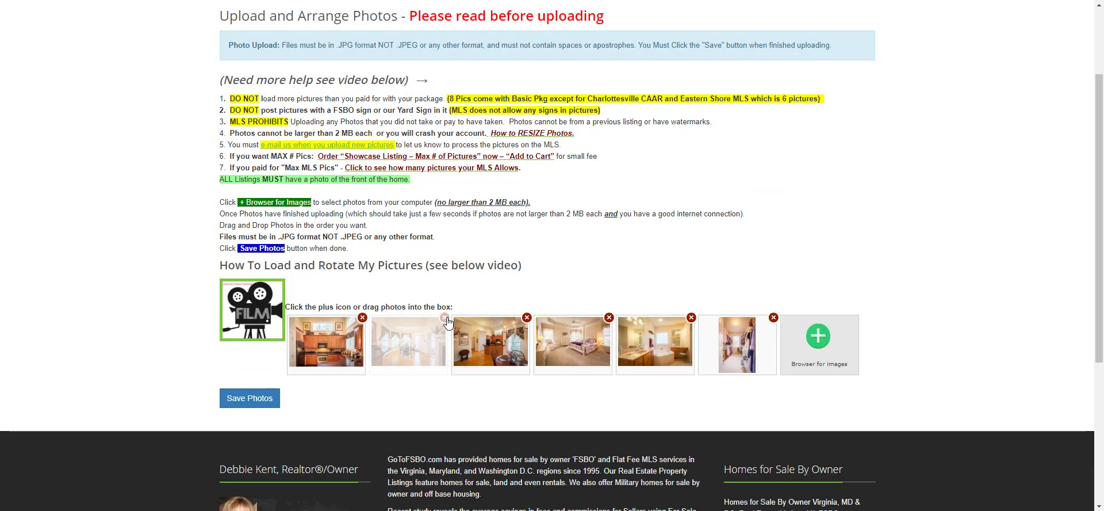
left_click(445, 318)
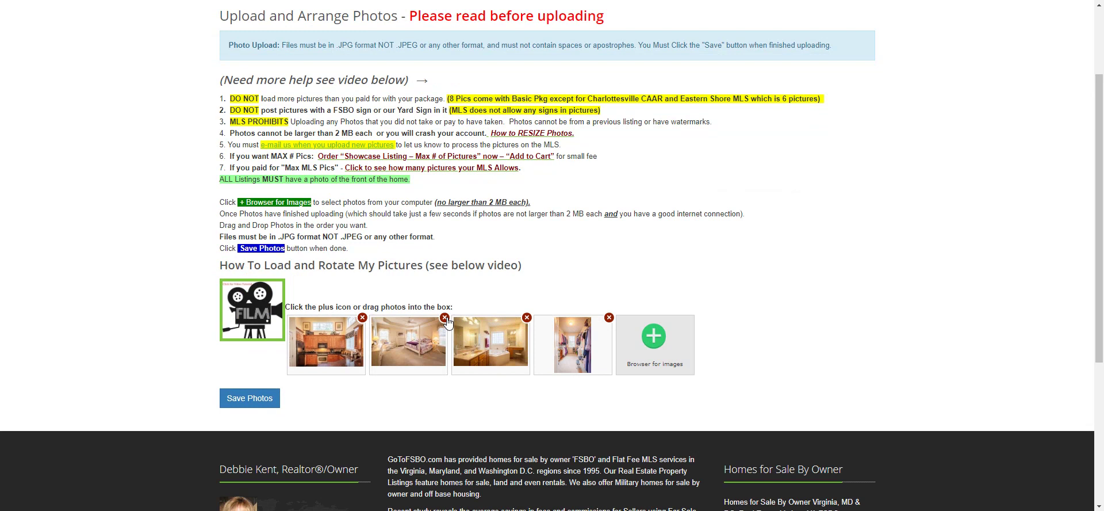
left_click(446, 318)
left_click(446, 318)
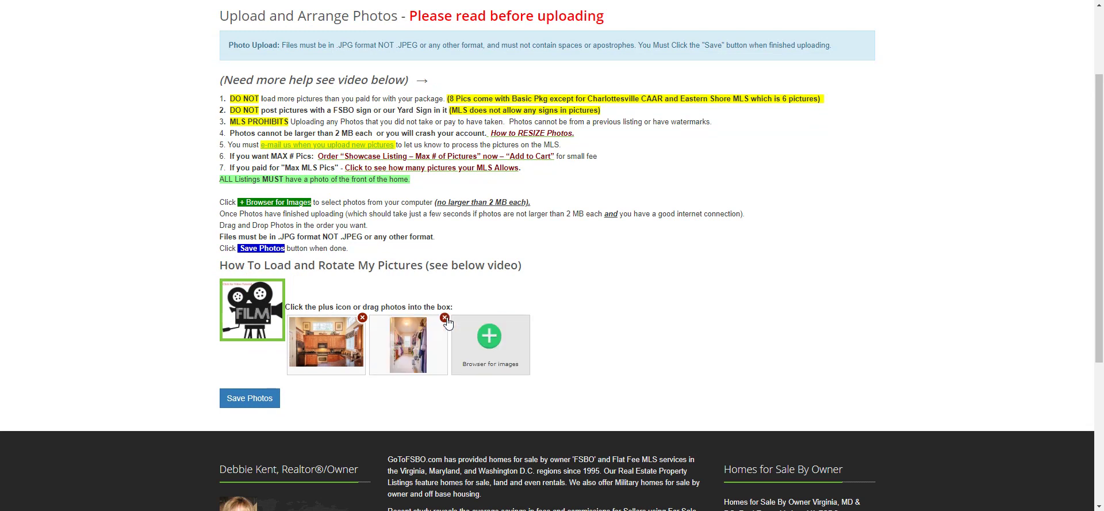
left_click(446, 319)
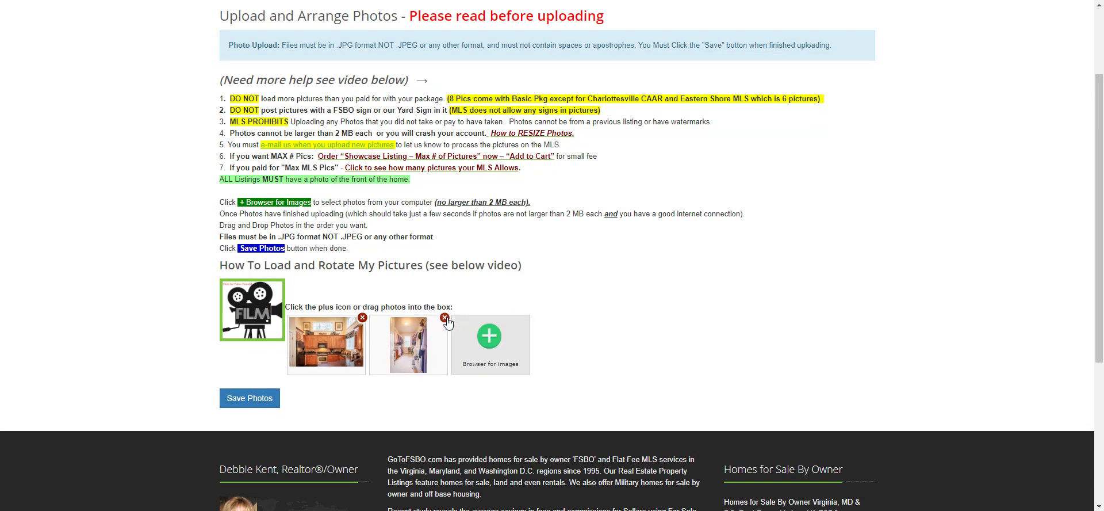
left_click(362, 319)
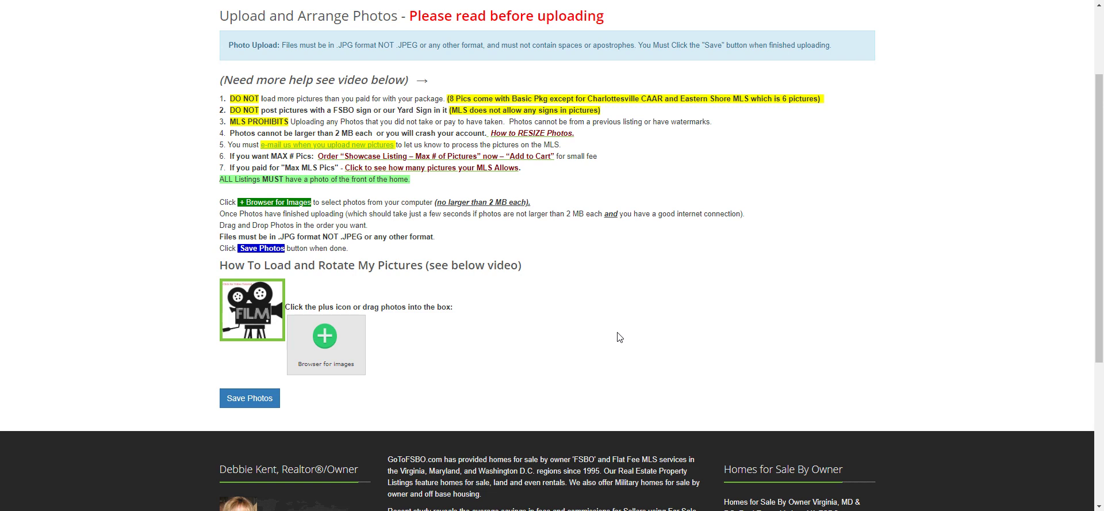
- Upload photos i128708-01, -02, -06 and -08 from the computer to the 123 Test Court listing
left_click(326, 338)
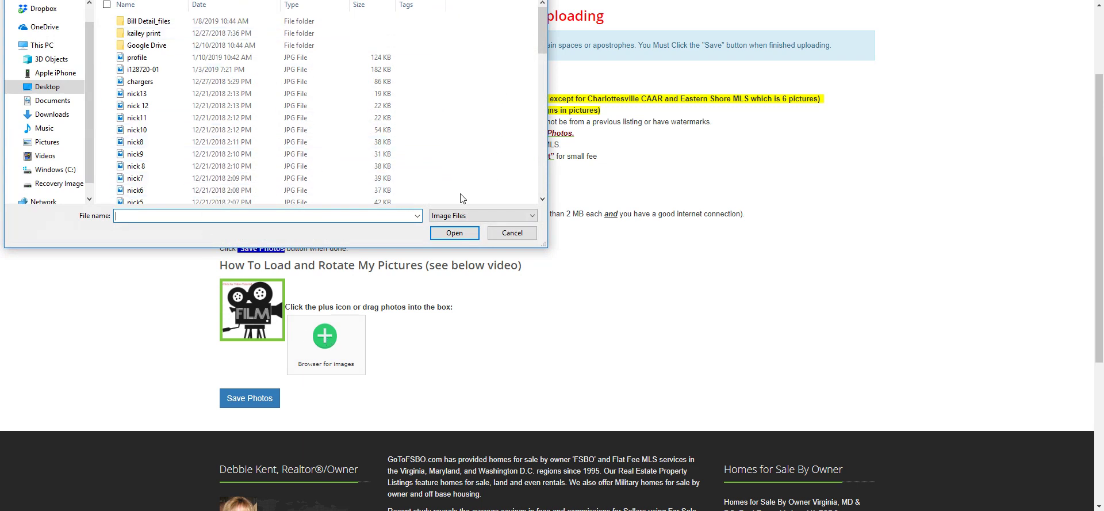
left_click_drag(543, 43, 547, 76)
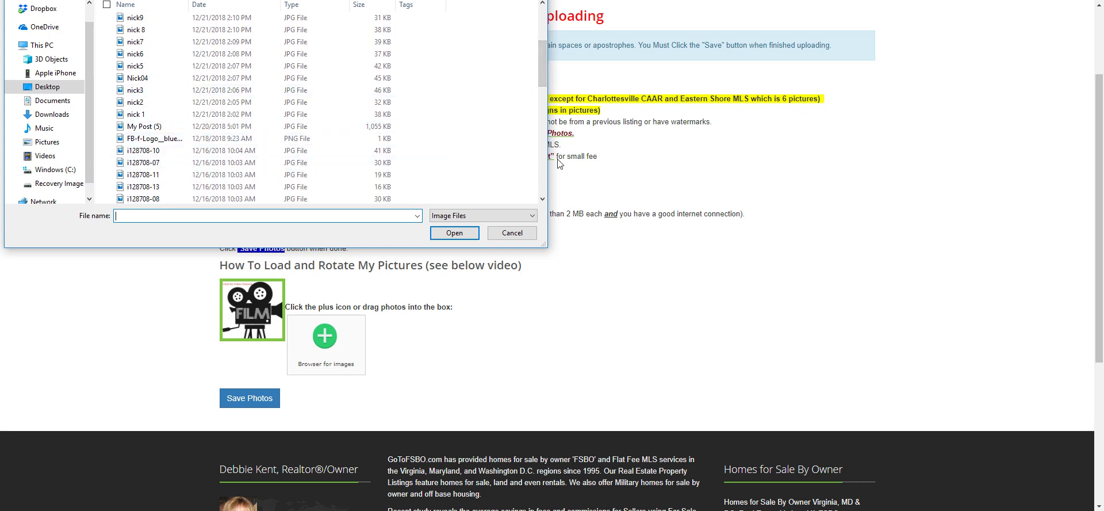
left_click_drag(543, 80, 543, 98)
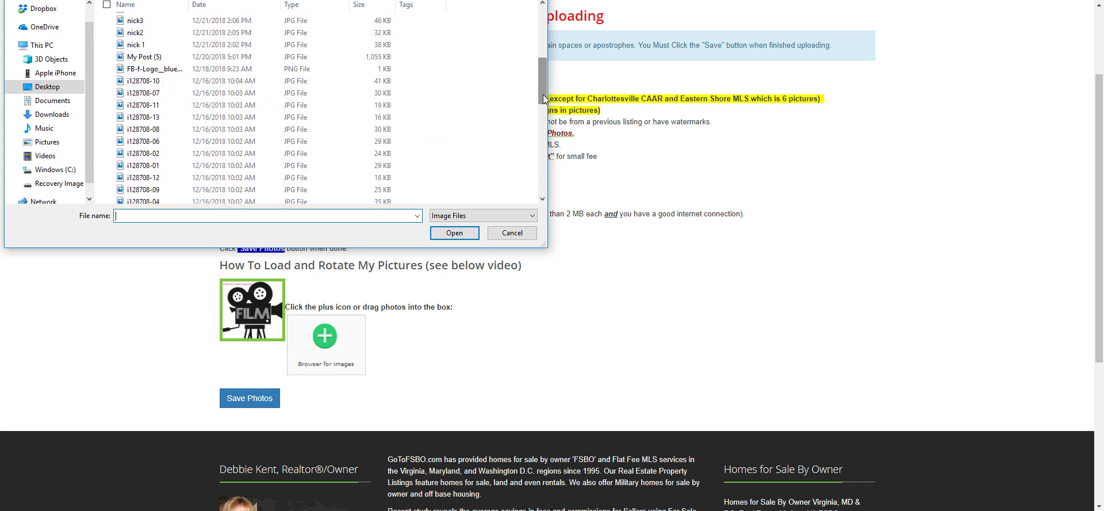
left_click(160, 166)
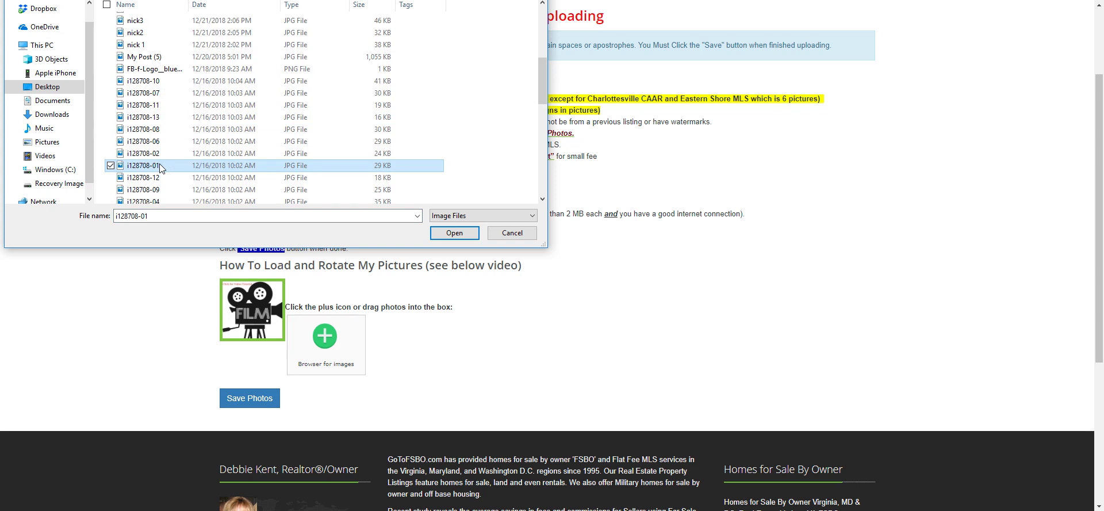
left_click(159, 153, "ctrl")
left_click(159, 142, "ctrl")
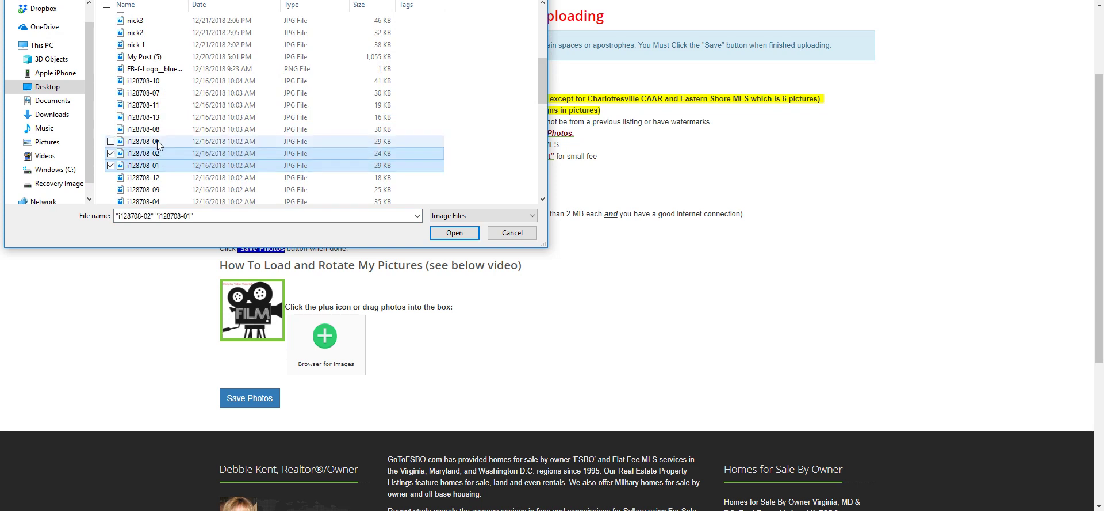
left_click(157, 130, "ctrl")
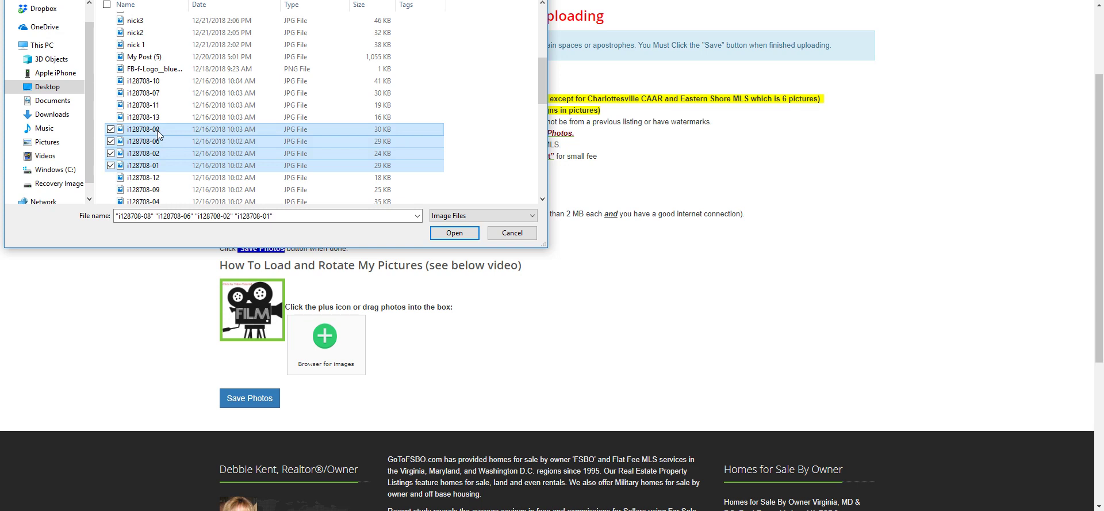
left_click(455, 232)
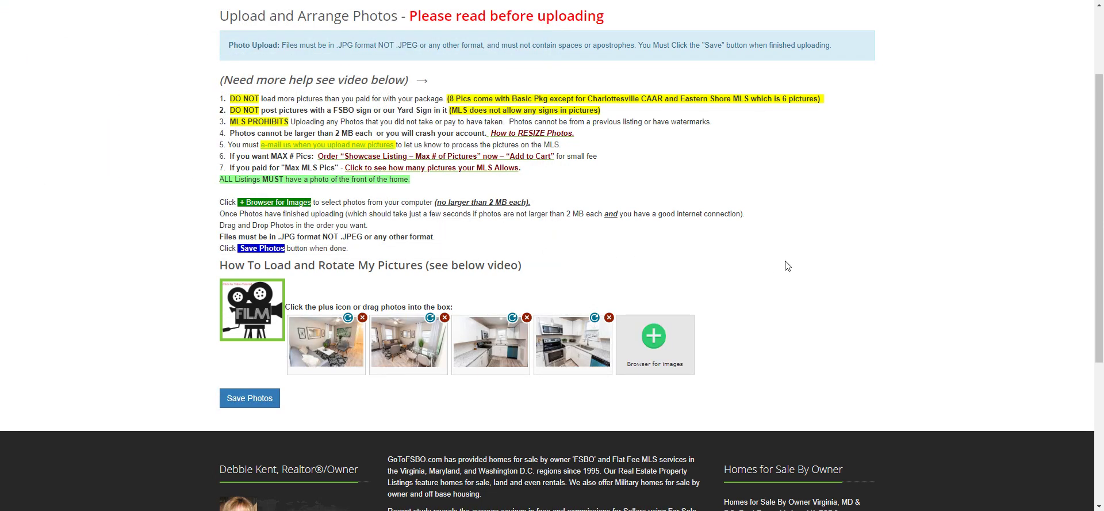
- Upload i128708-12 as the fifth photo and save all five photos
scroll(820, 282, "down", 1)
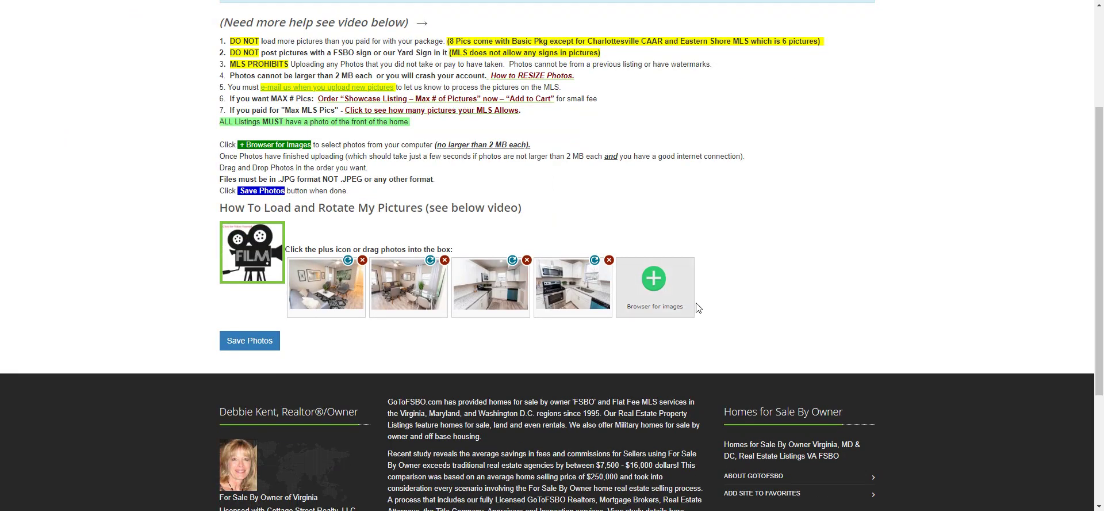
left_click(654, 294)
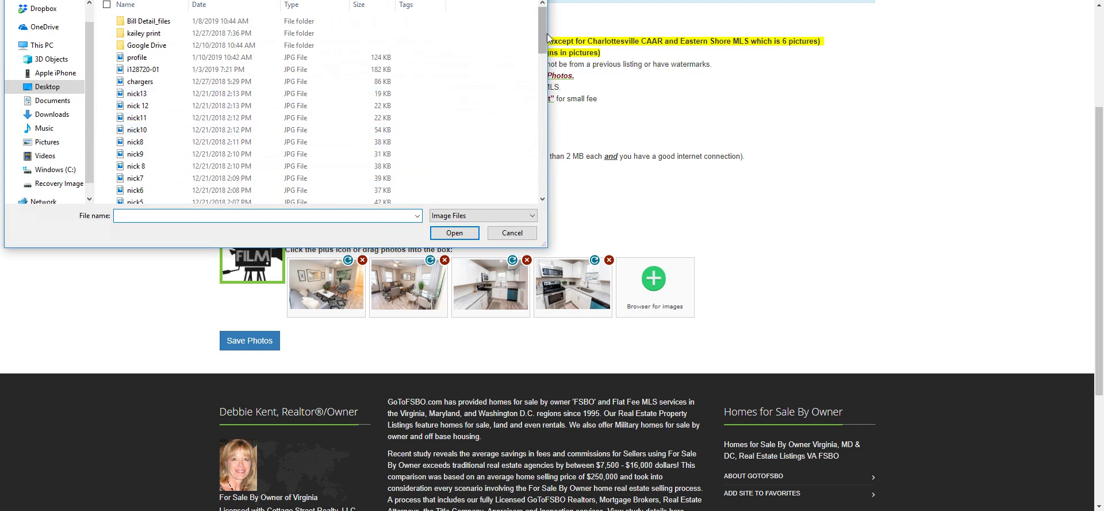
left_click_drag(544, 39, 551, 115)
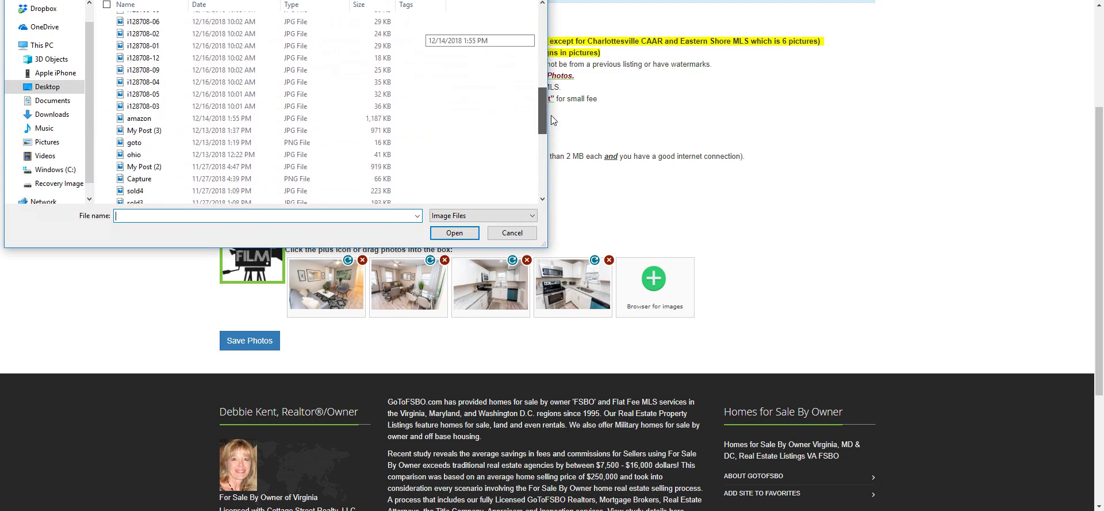
left_click(244, 57)
left_click(454, 233)
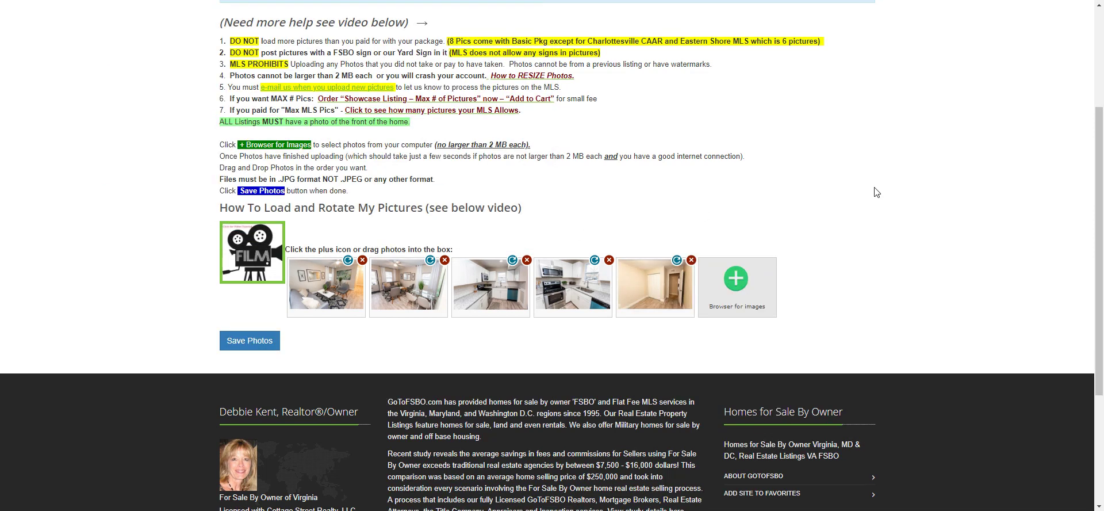
left_click(251, 342)
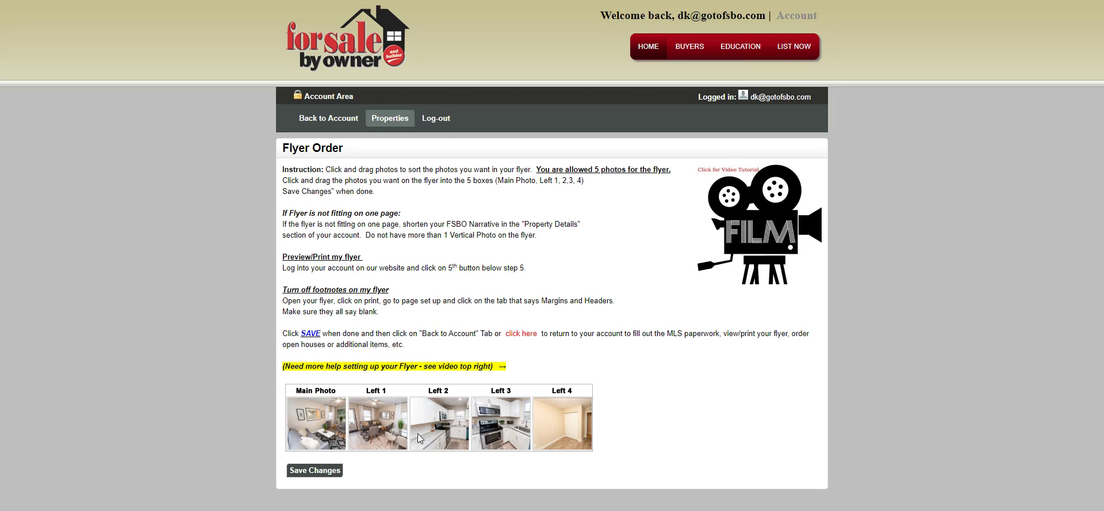
- Put the white kitchen photo in Left 1 and the stove kitchen photo in Main Photo, then save
left_click_drag(446, 430, 384, 433)
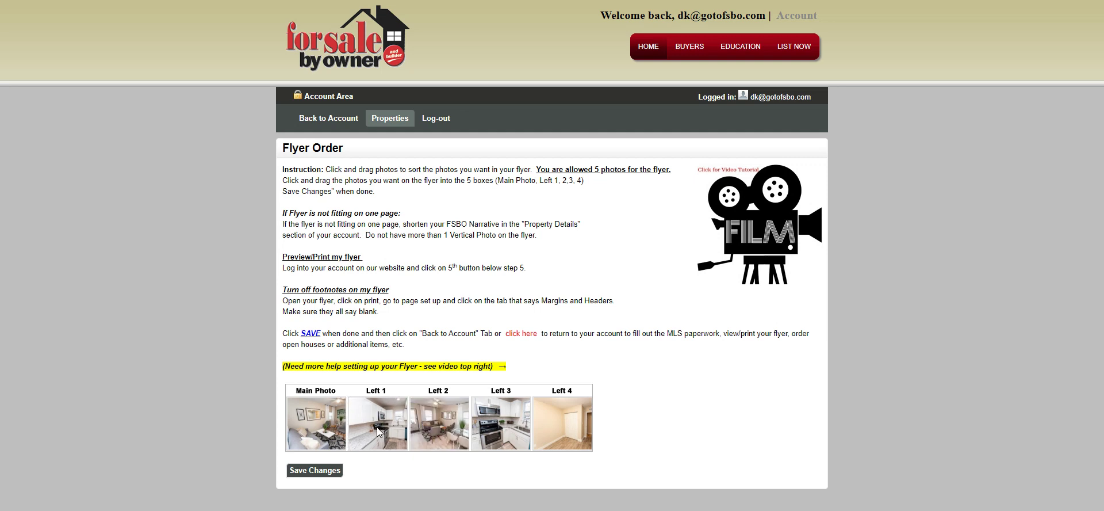
left_click_drag(499, 431, 309, 435)
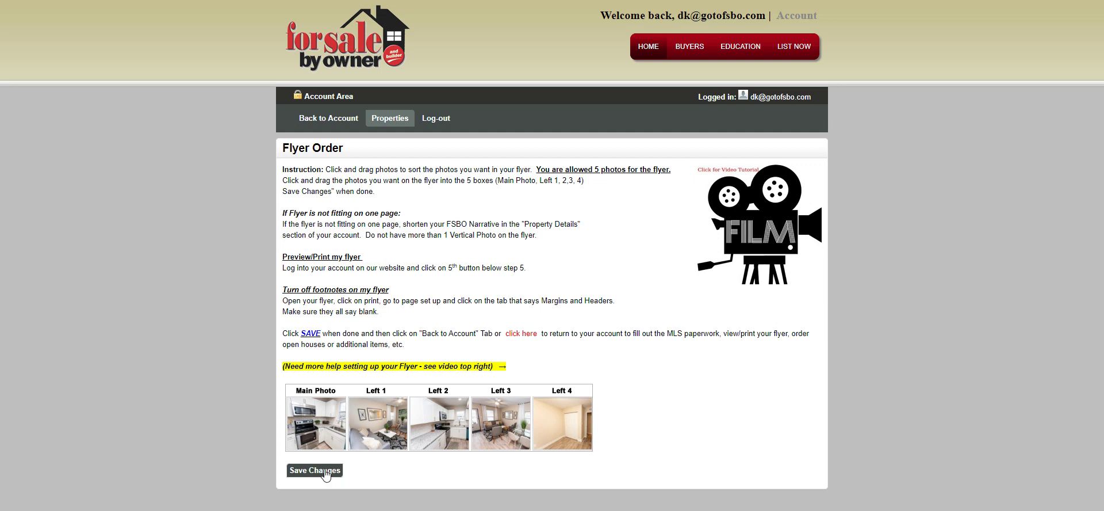
left_click(316, 470)
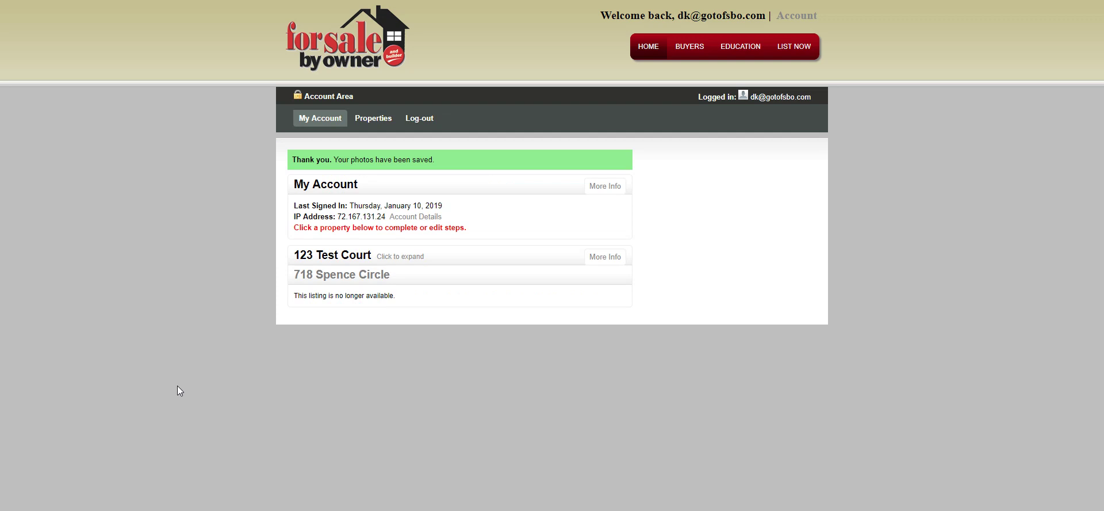
- Expand 123 Test Court to review its completed Listing Plan, Property Details and Property Photos steps
left_click(355, 256)
scroll(210, 371, "down", 2)
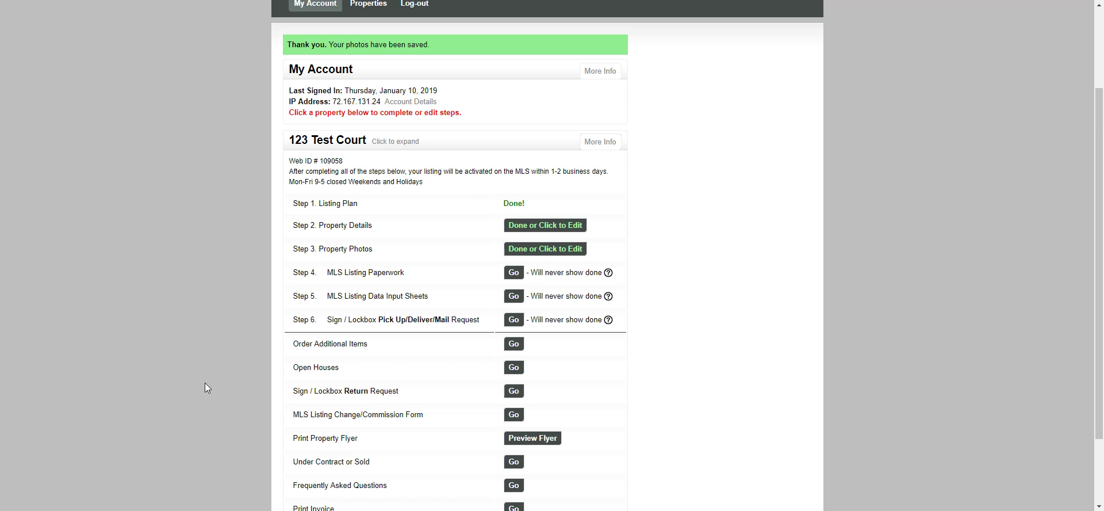
scroll(205, 383, "down", 1)
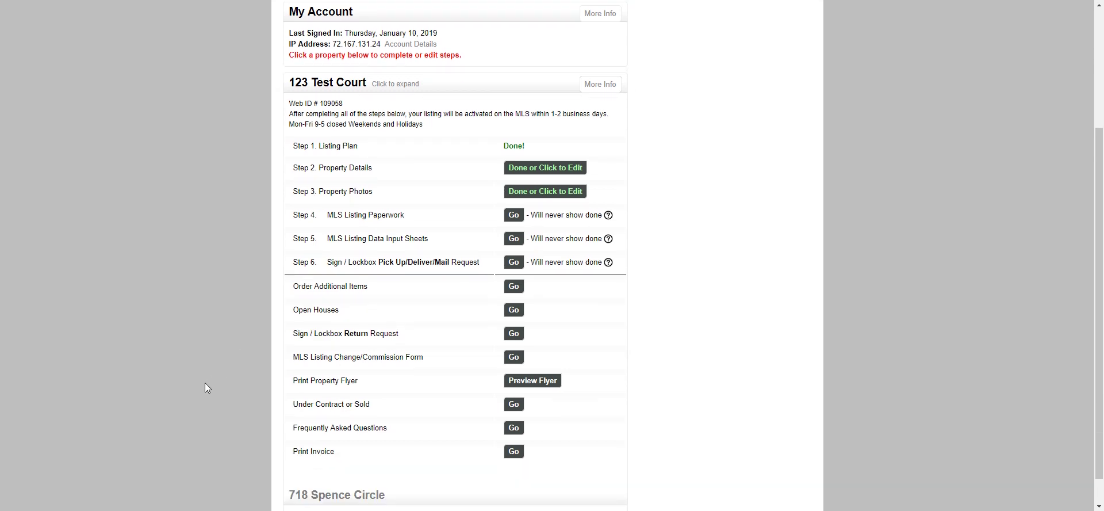